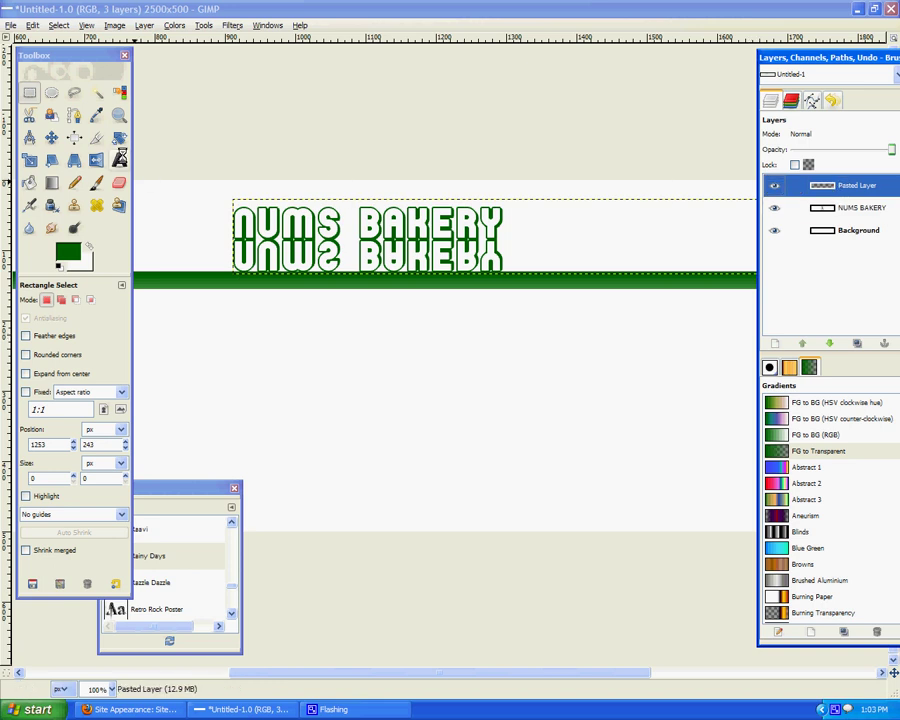
Choose the Blend tool with the FG to Transparent gradient and swap foreground and background colours.
click(51, 183)
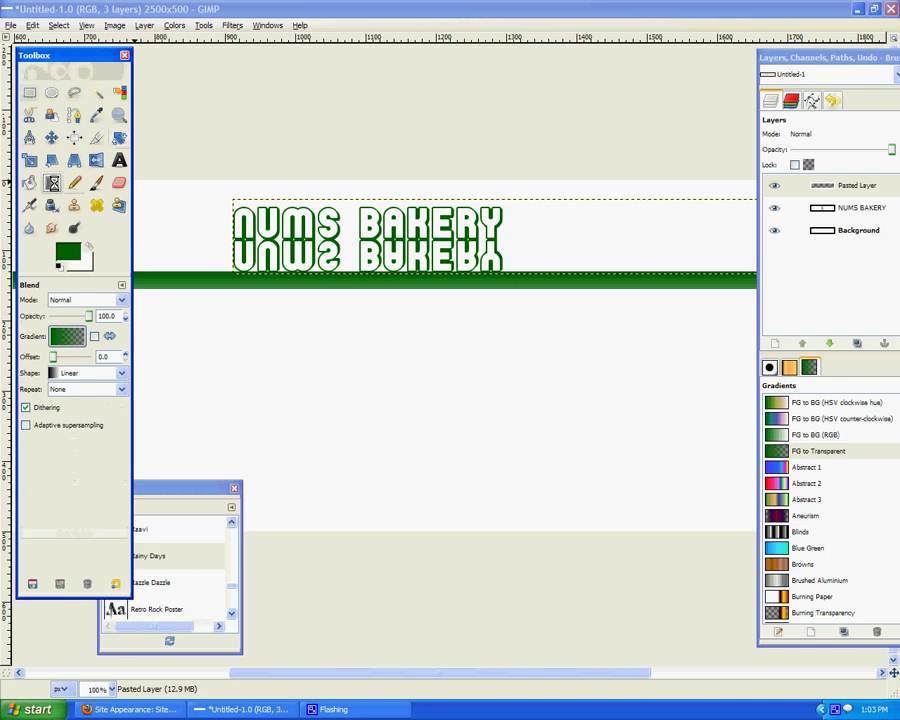
click(68, 337)
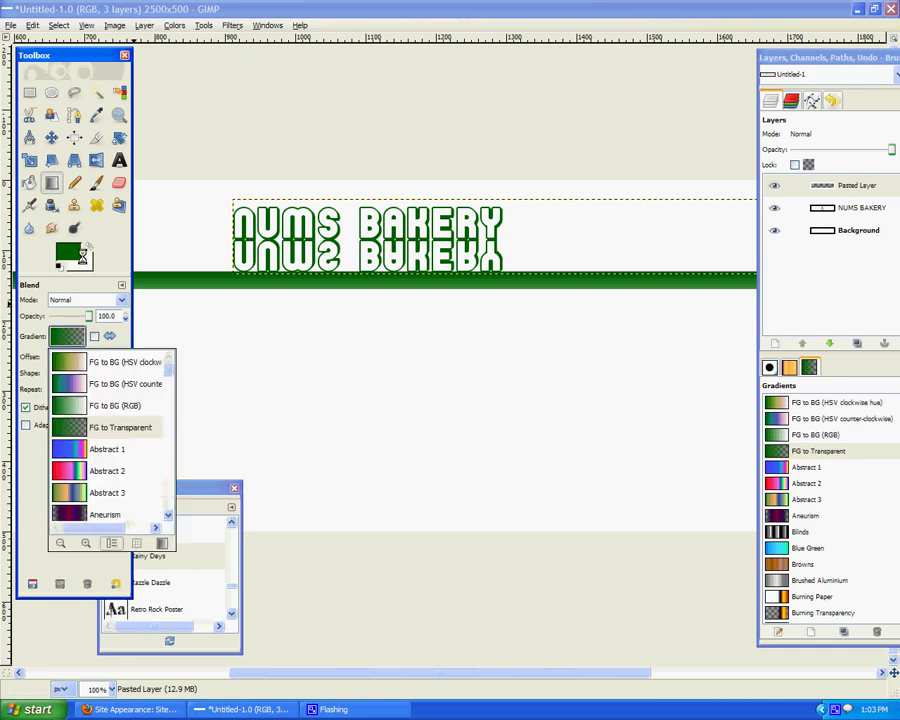
click(83, 257)
click(87, 243)
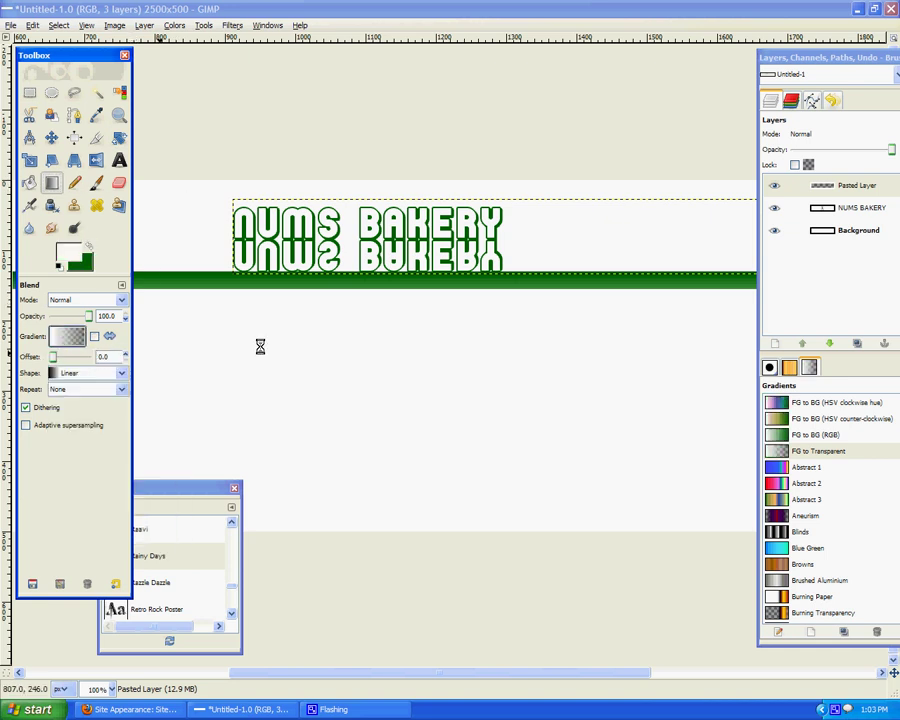
Move the upside-down NUMS BAKERY copy below the green stripe as a floating selection.
drag(400, 390, 416, 232)
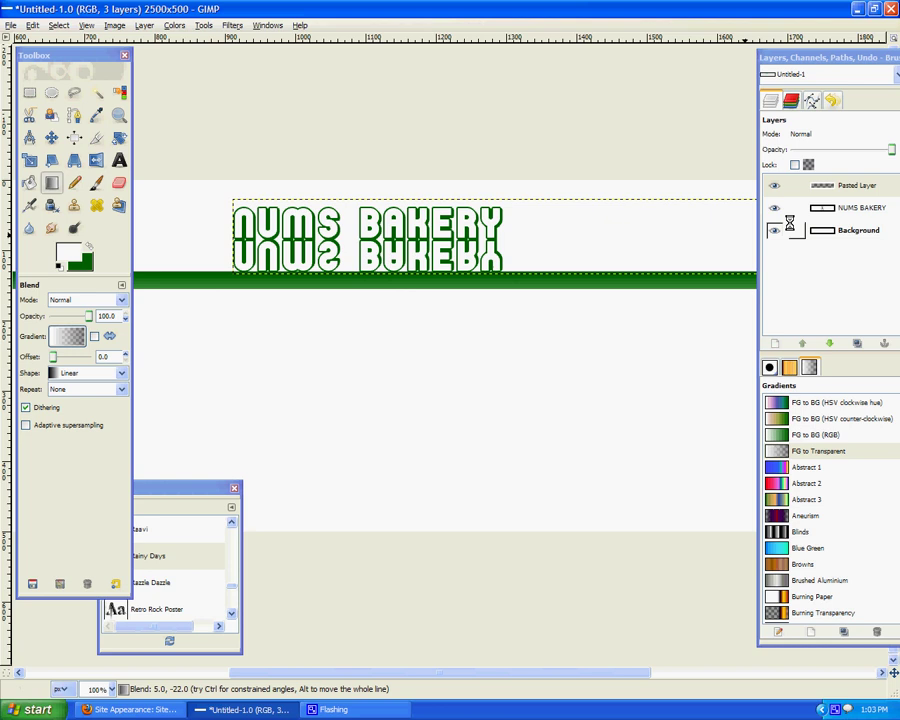
click(856, 215)
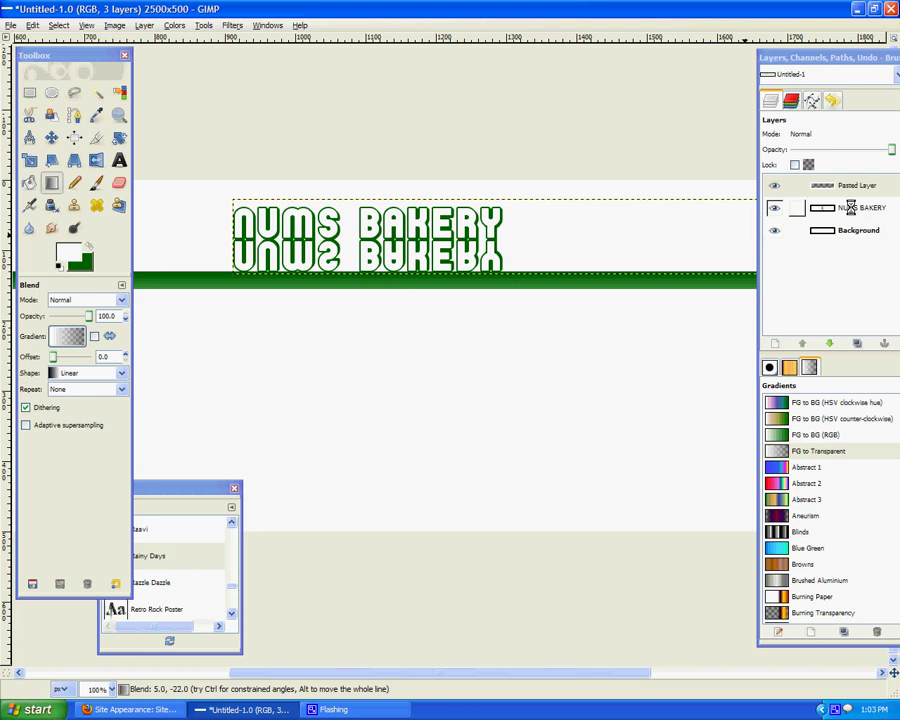
click(847, 186)
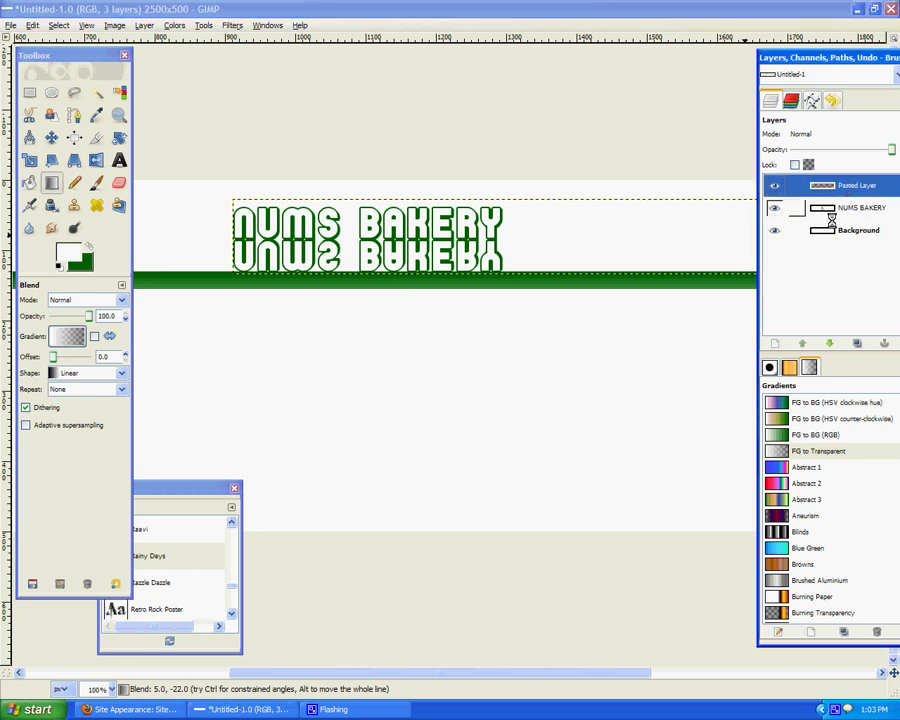
key(ctrl+v)
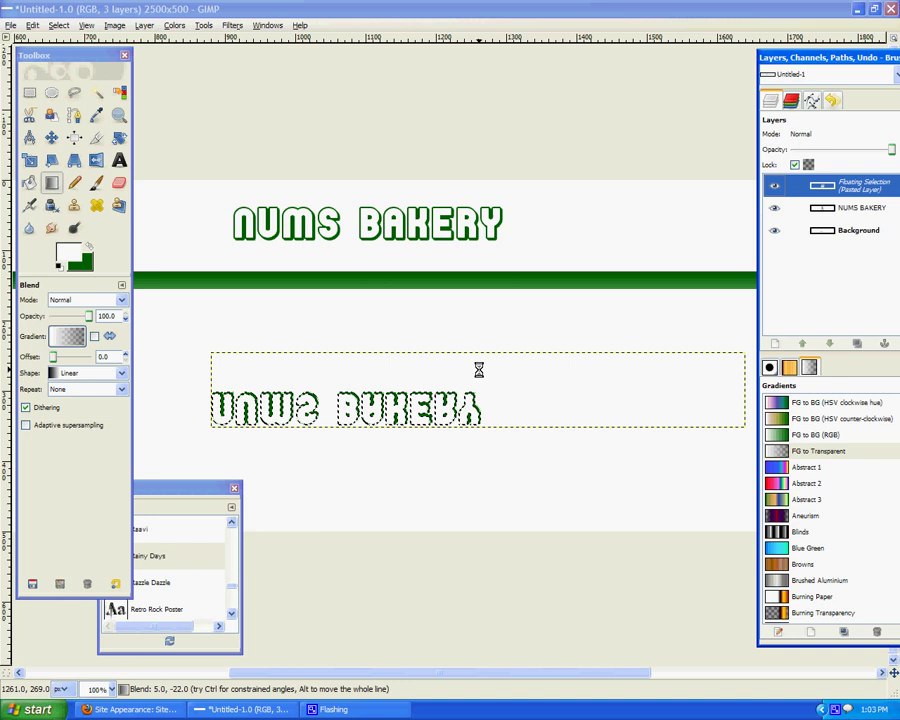
Turn the floating mirrored text into a layer and try reordering it in the stack.
click(777, 342)
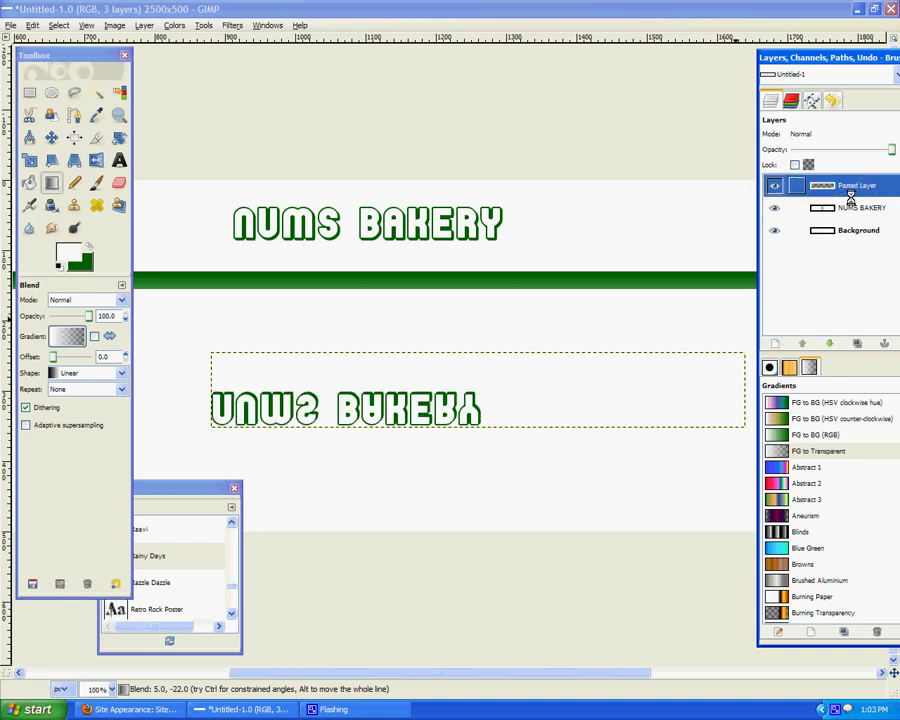
drag(844, 200, 844, 227)
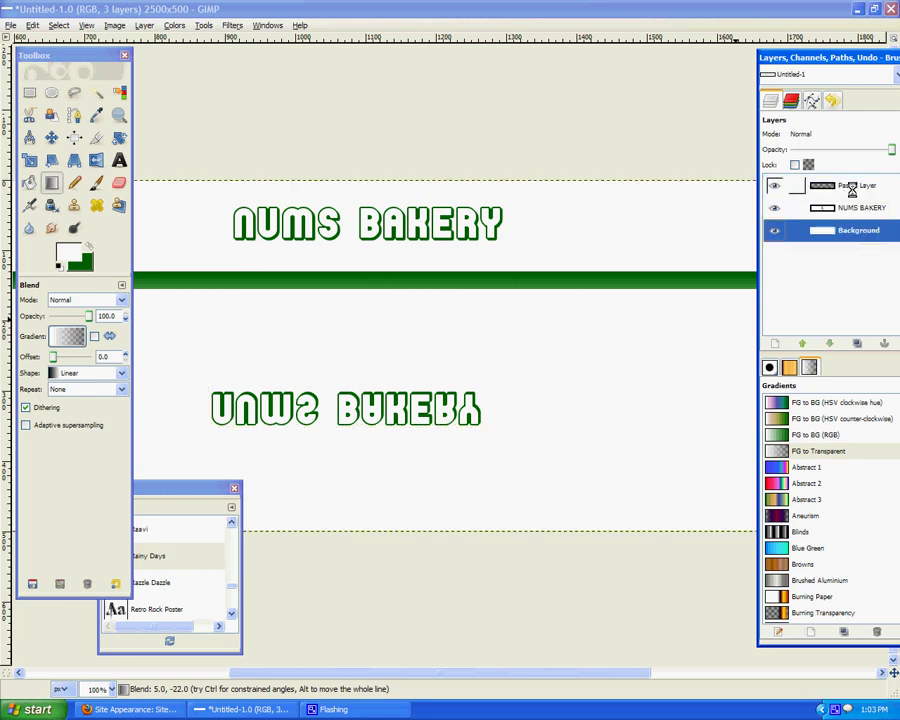
click(843, 191)
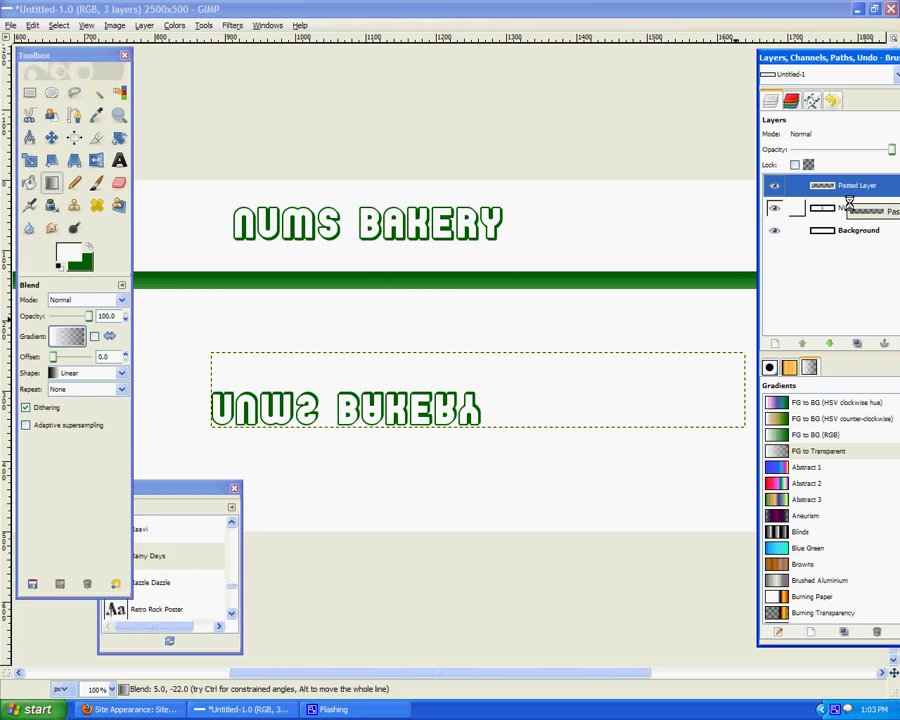
drag(828, 186, 811, 251)
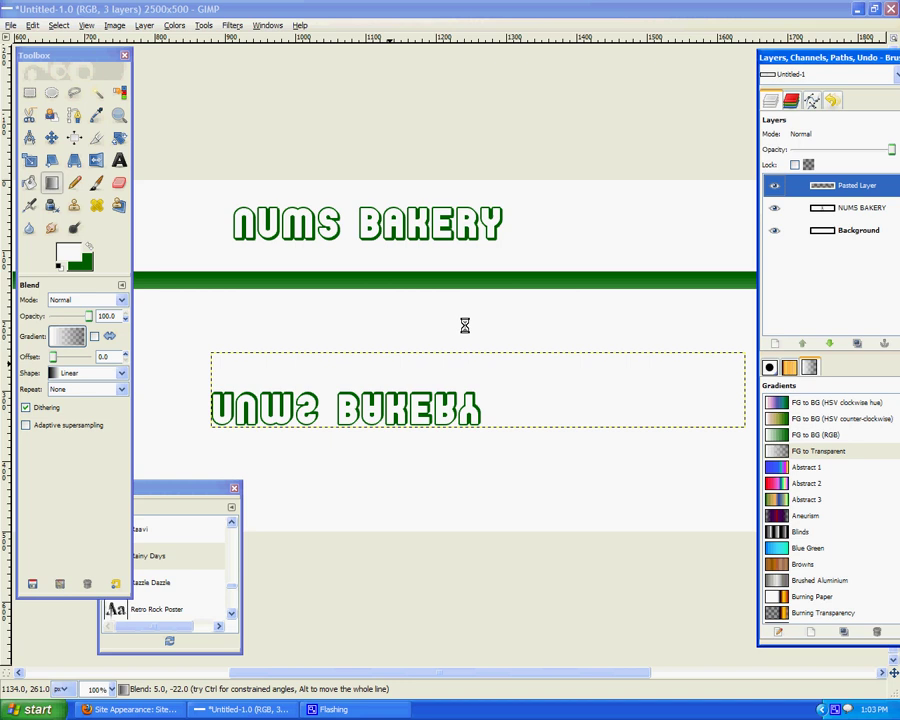
Merge NUMS BAKERY and the mirrored-text layer down into the Background layer.
click(784, 206)
right_click(843, 212)
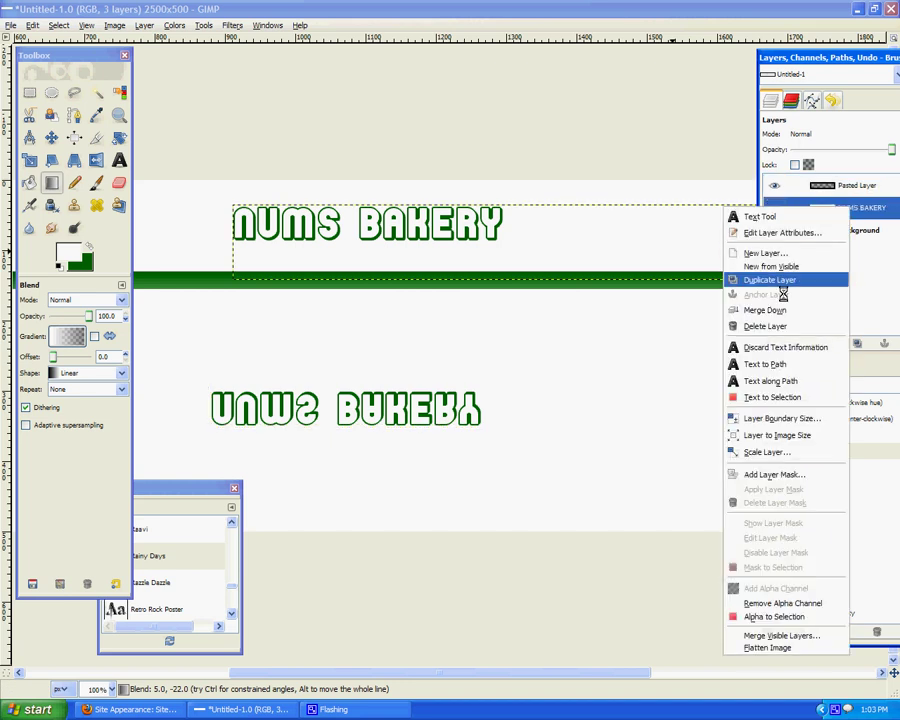
click(762, 310)
right_click(833, 198)
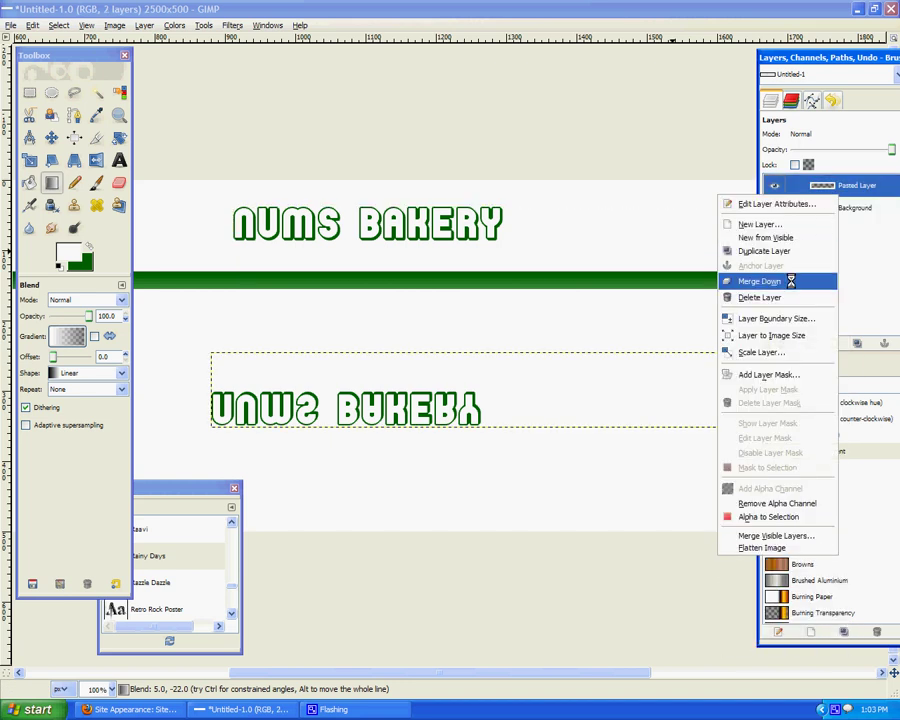
click(740, 282)
Cut the mirrored text from below the stripe and paste it directly beneath the NUMS BAKERY title.
key(r)
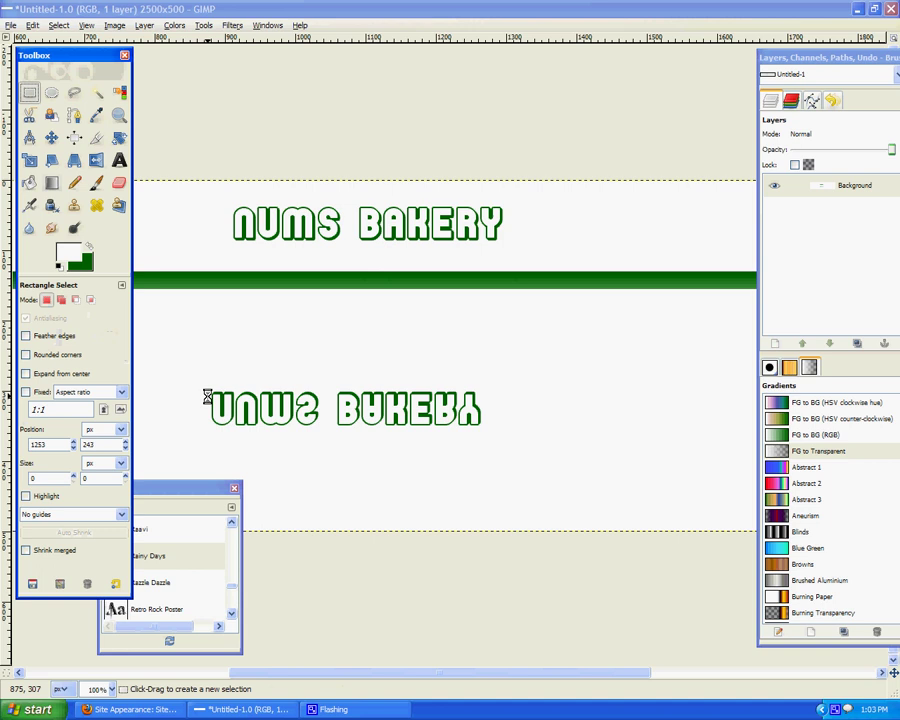
drag(207, 393, 483, 426)
key(ctrl+x)
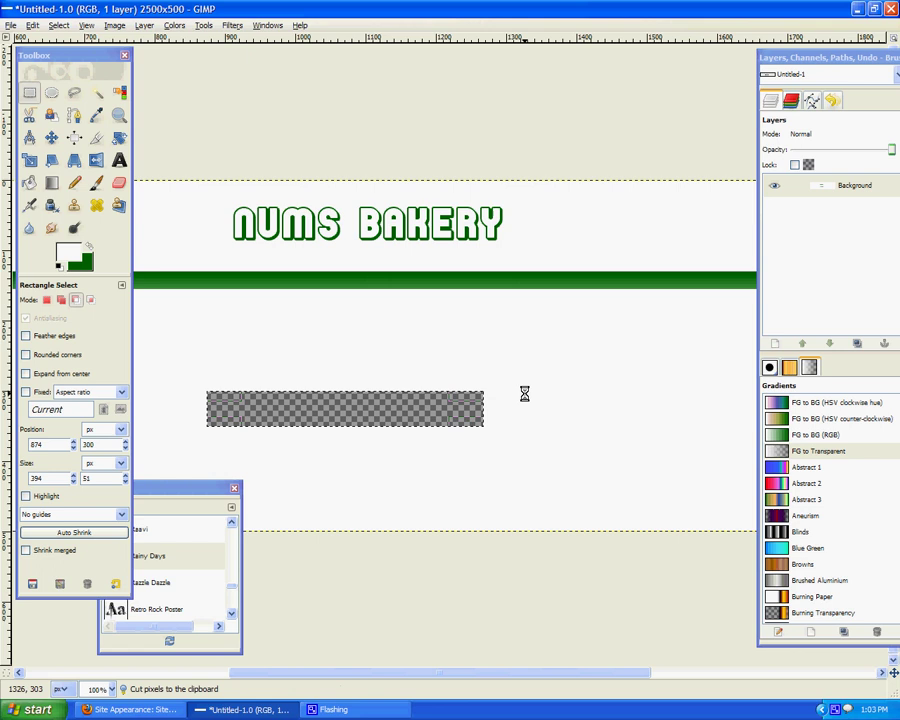
key(ctrl+v)
drag(409, 397, 431, 260)
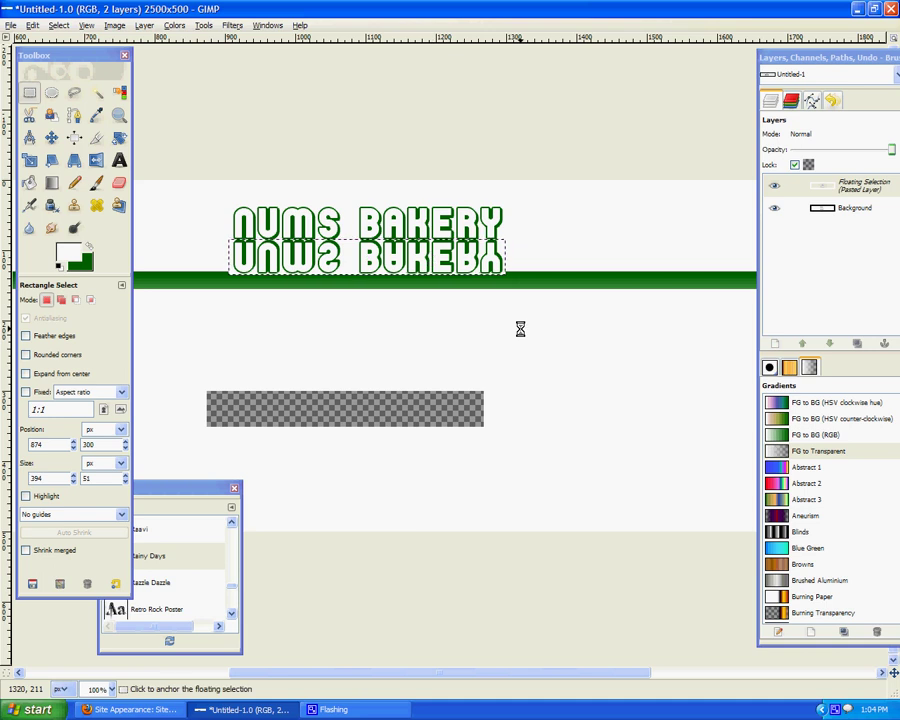
Make the pasted mirrored text a new layer and give it a fully opaque white mask.
click(769, 344)
right_click(850, 186)
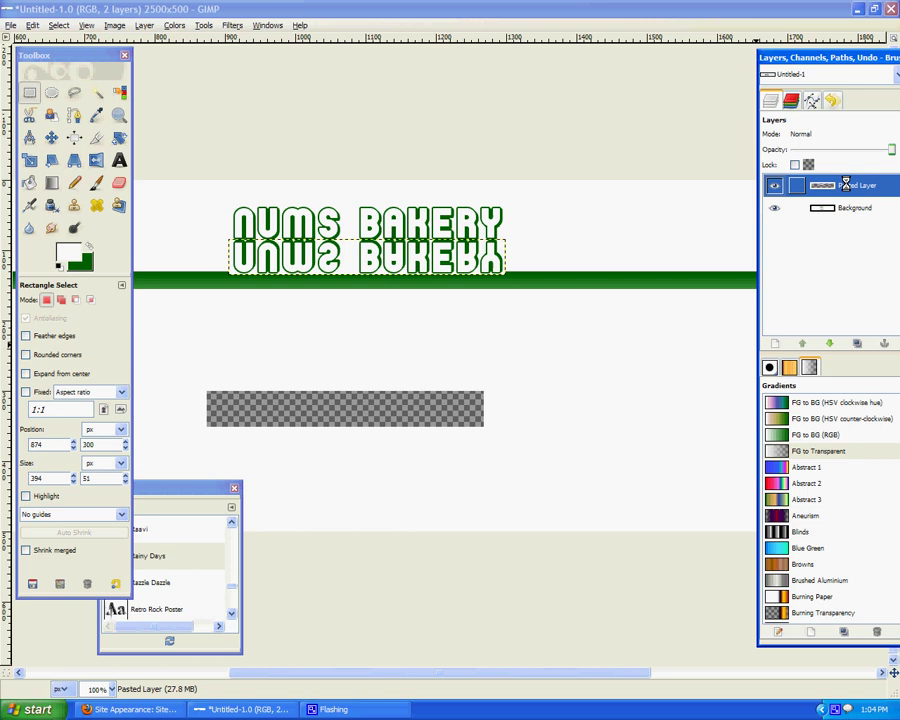
click(774, 365)
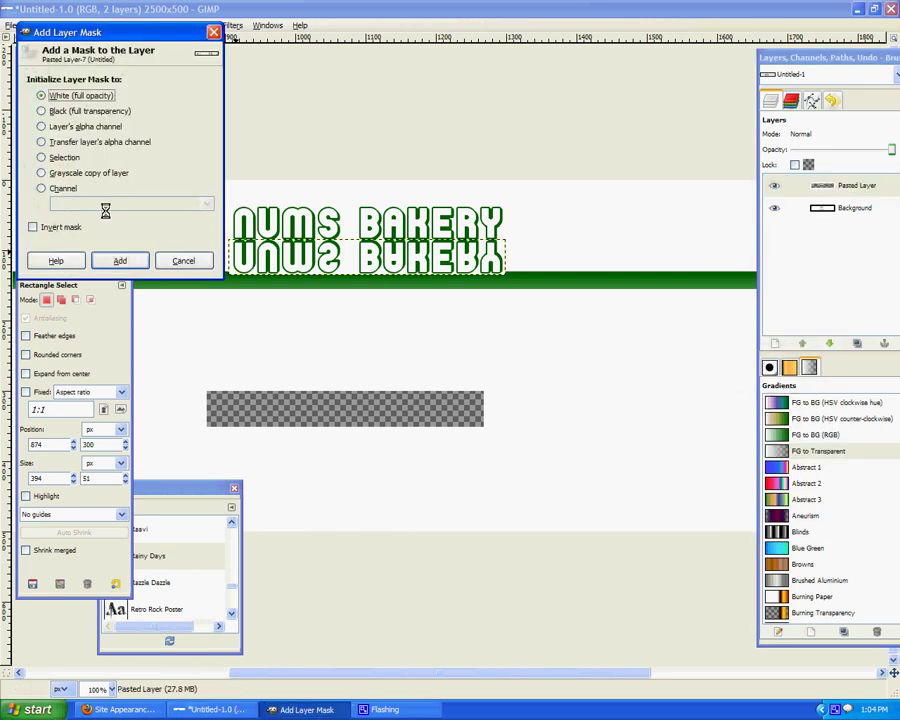
click(110, 263)
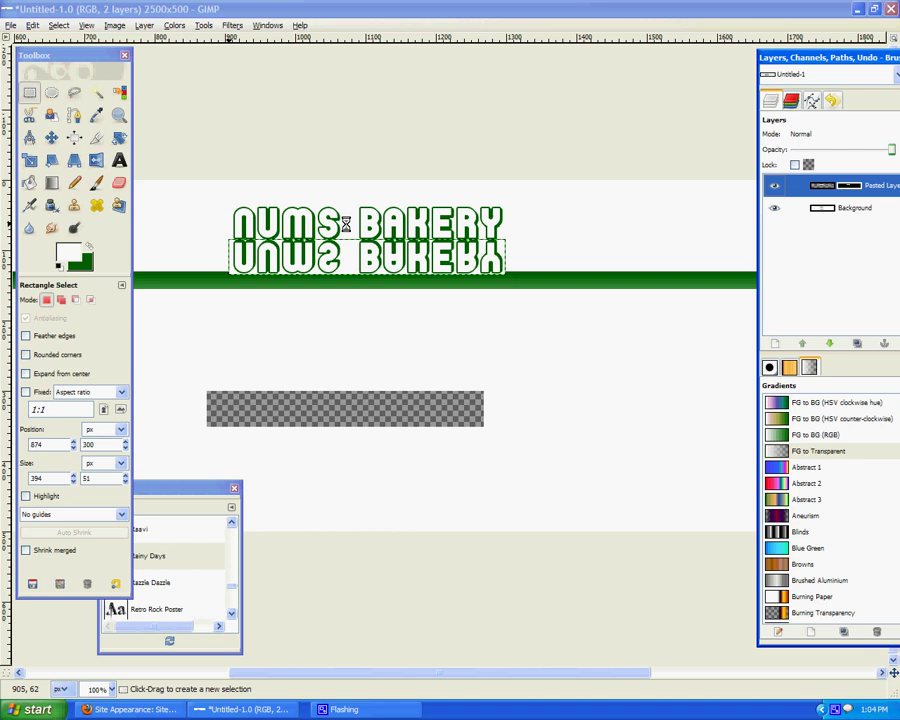
Draw a black-to-transparent blend on the mask so the reflection fades downward.
key(l)
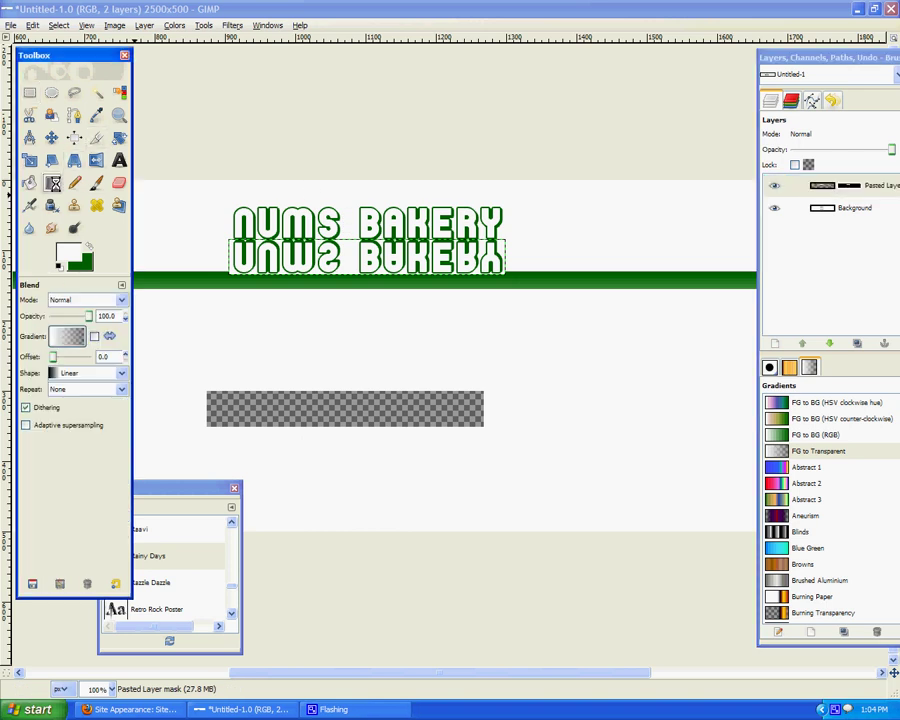
click(86, 262)
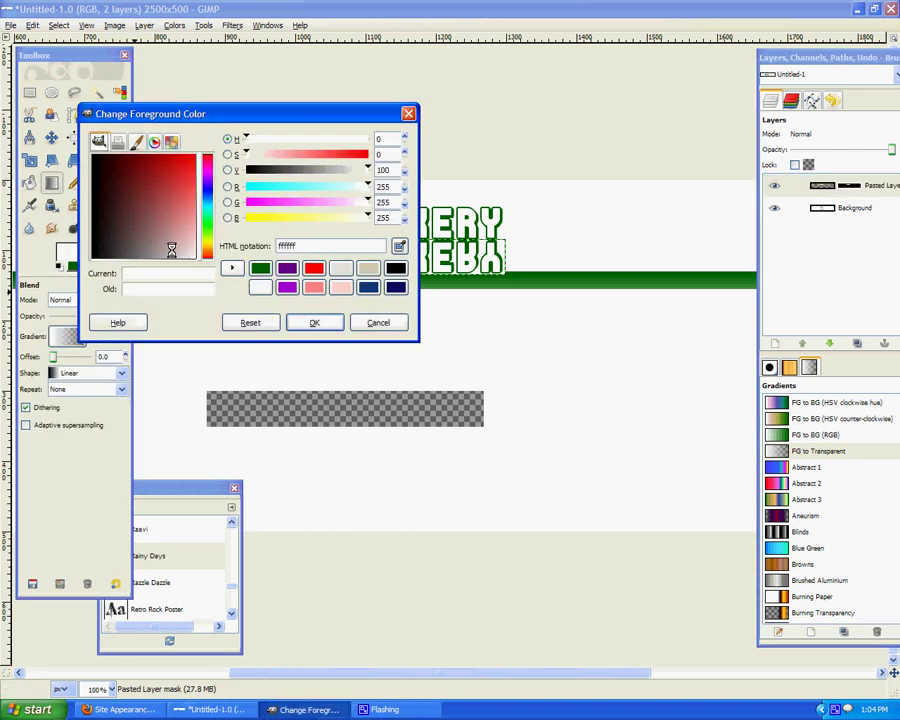
drag(262, 164, 247, 164)
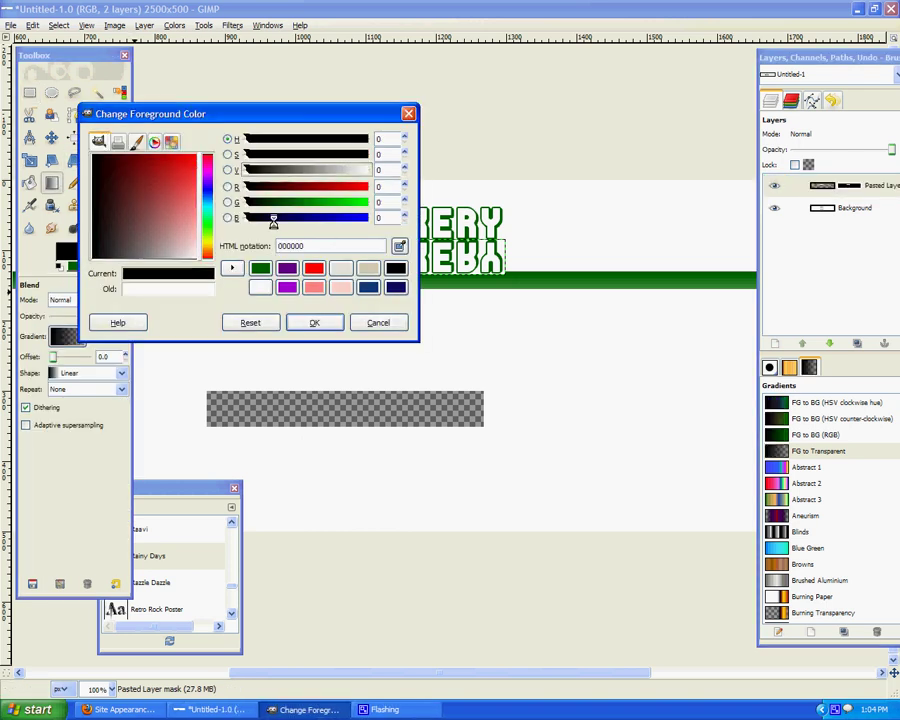
click(314, 322)
drag(391, 349, 390, 212)
key(ctrl+z)
key(ctrl+z)
drag(386, 267, 383, 196)
key(ctrl+z)
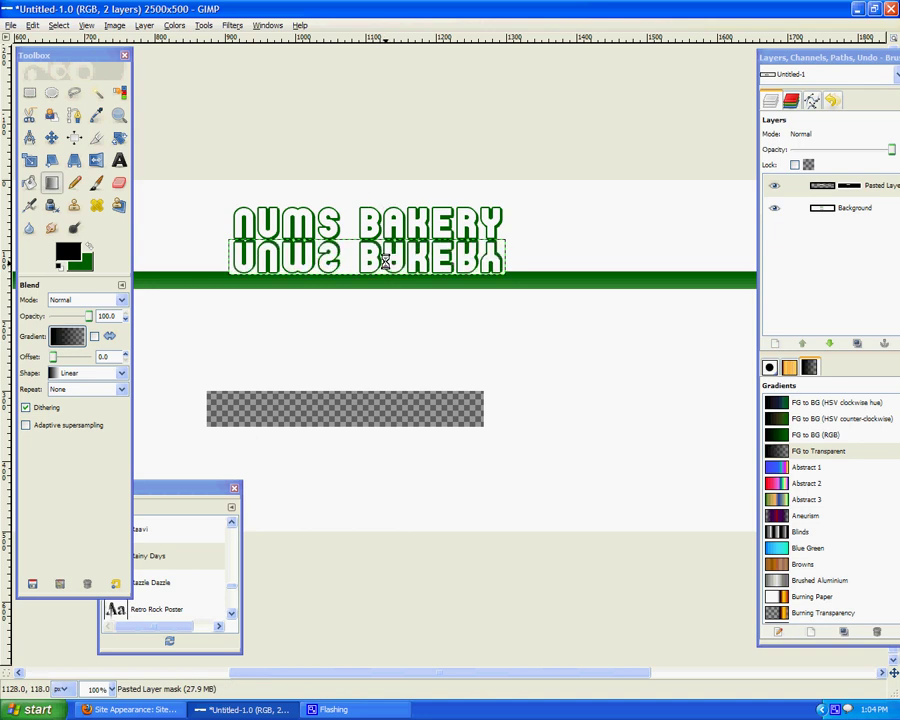
drag(385, 270, 386, 200)
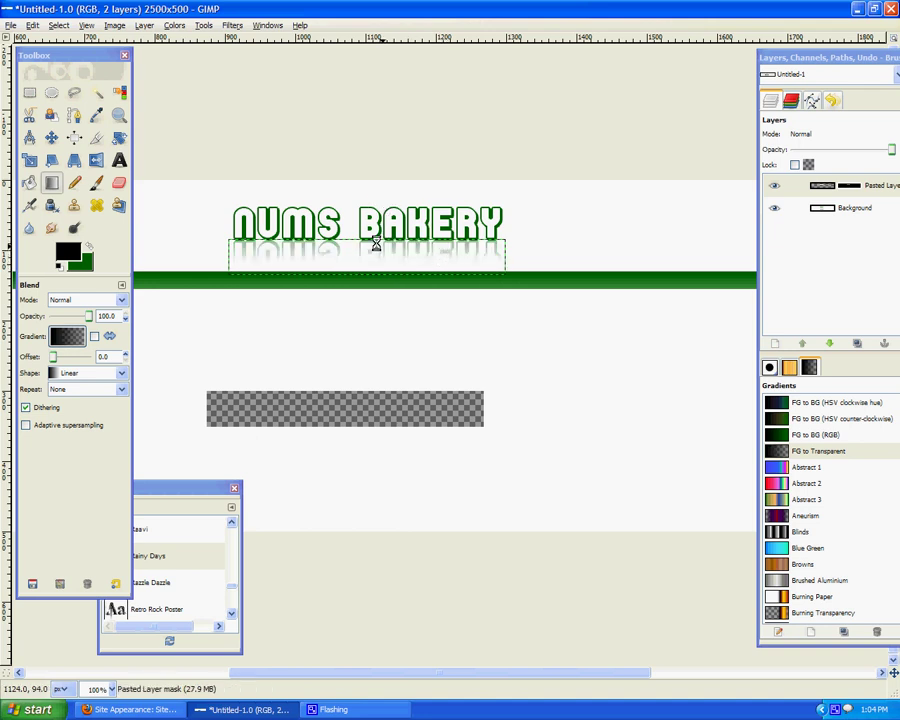
Apply the layer mask to make the reflection's fade permanent.
key(r)
click(846, 207)
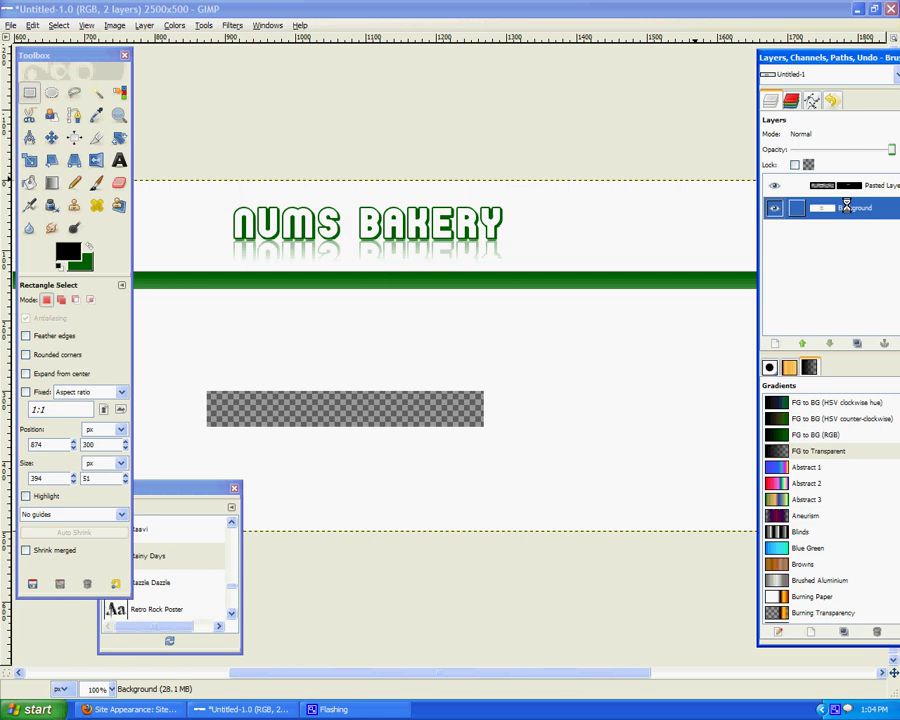
right_click(822, 185)
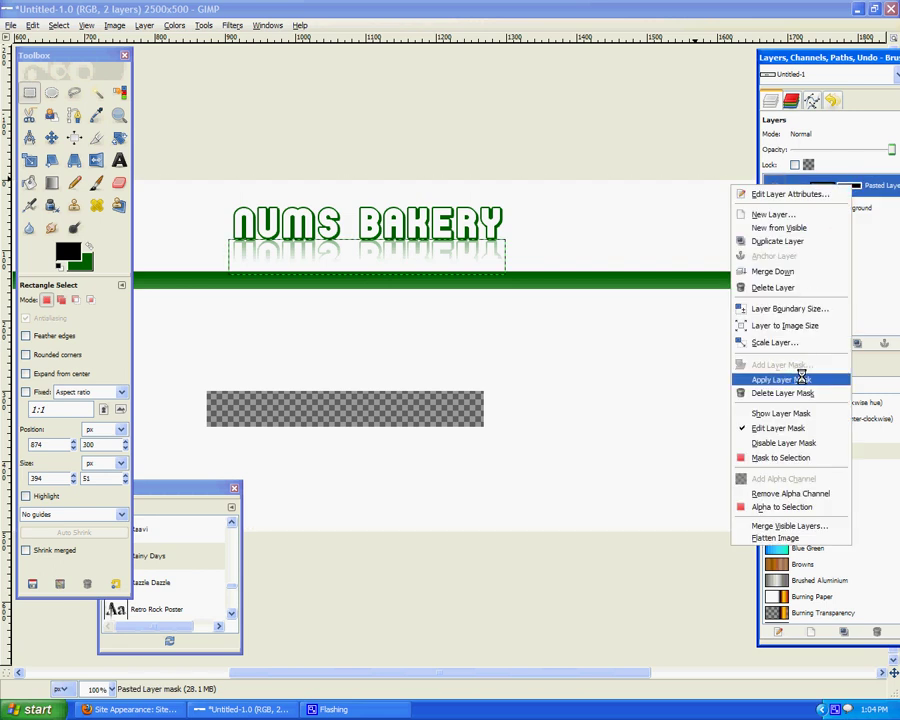
click(796, 372)
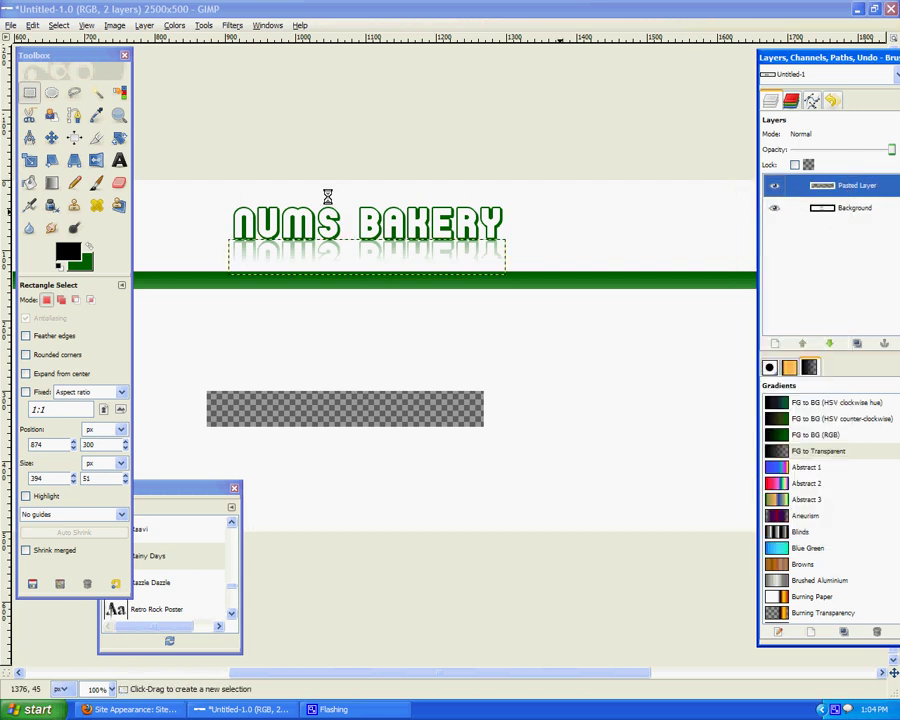
Clear the selection and rectangle-select the transparent gap on the Background layer.
click(518, 238)
click(853, 208)
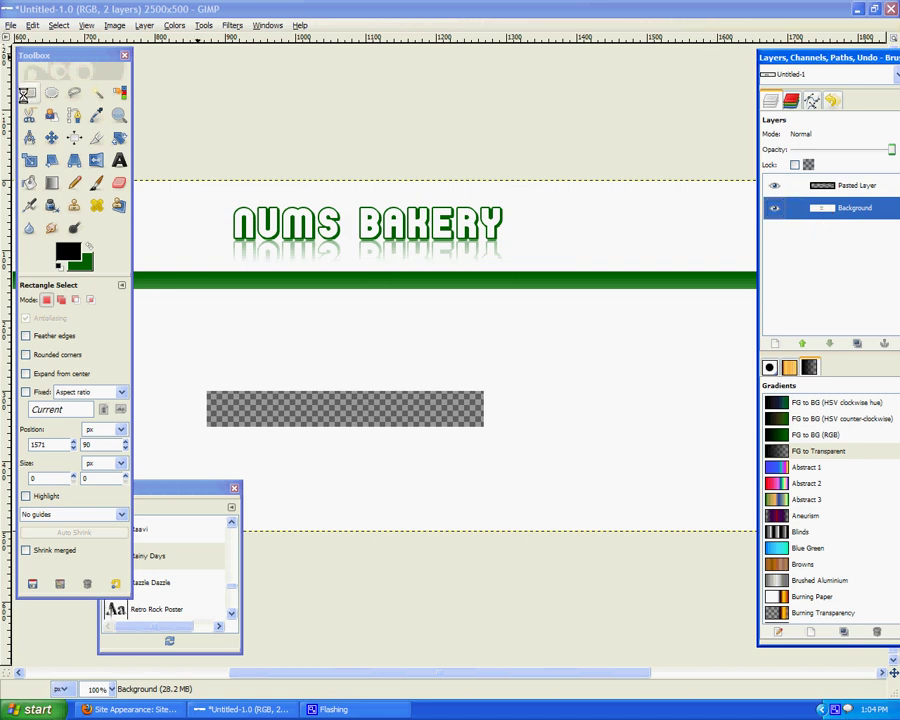
click(204, 397)
drag(190, 379, 532, 458)
right_click(468, 490)
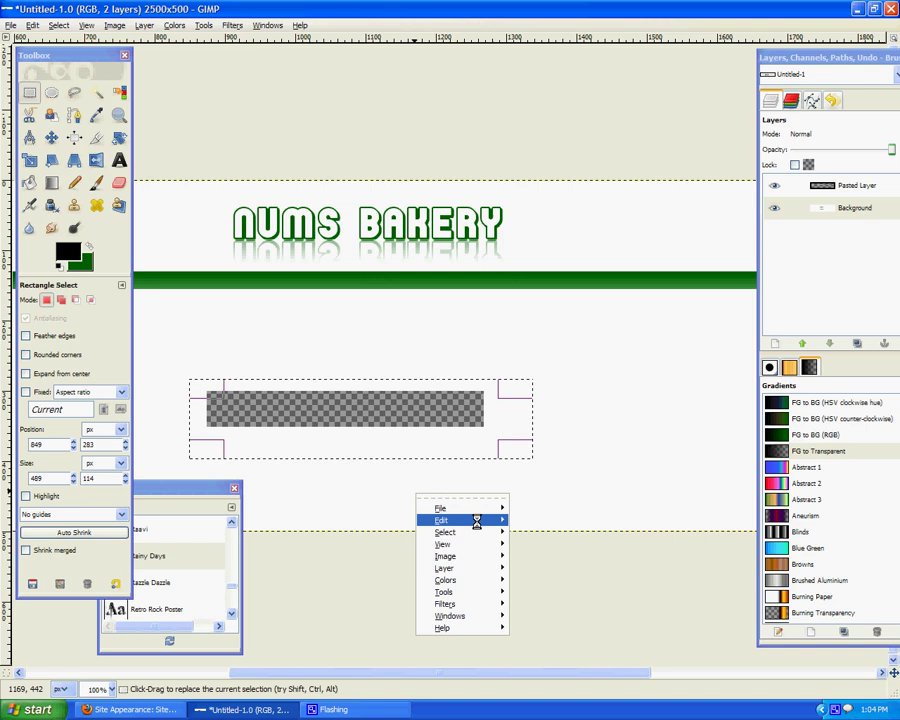
mouse_move(474, 518)
Set the foreground to white (ffffff), fill the selected gap with it, and deselect.
click(80, 250)
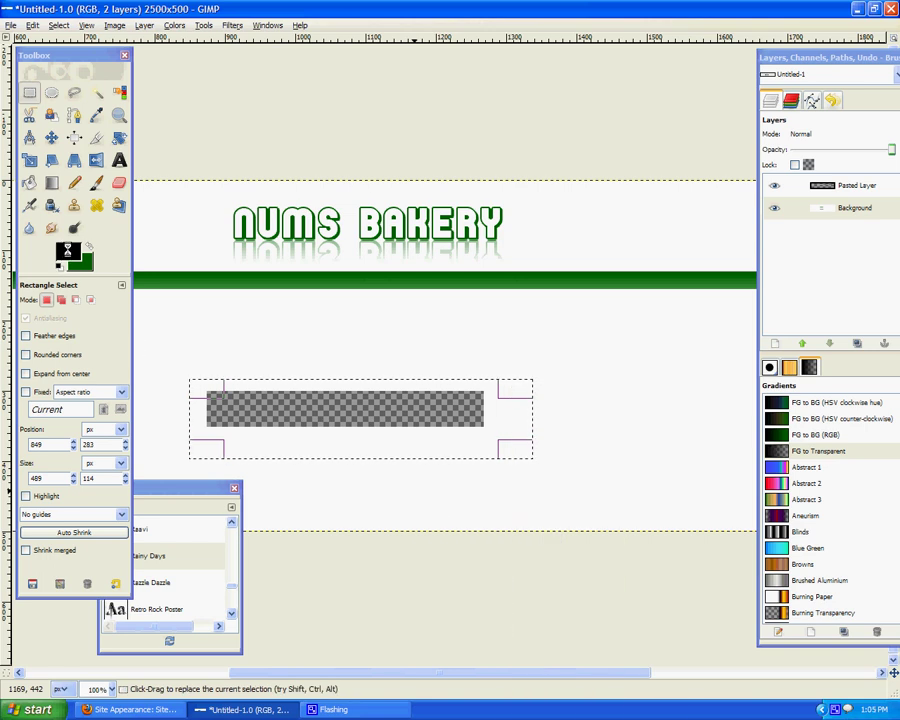
click(80, 250)
drag(246, 170, 452, 176)
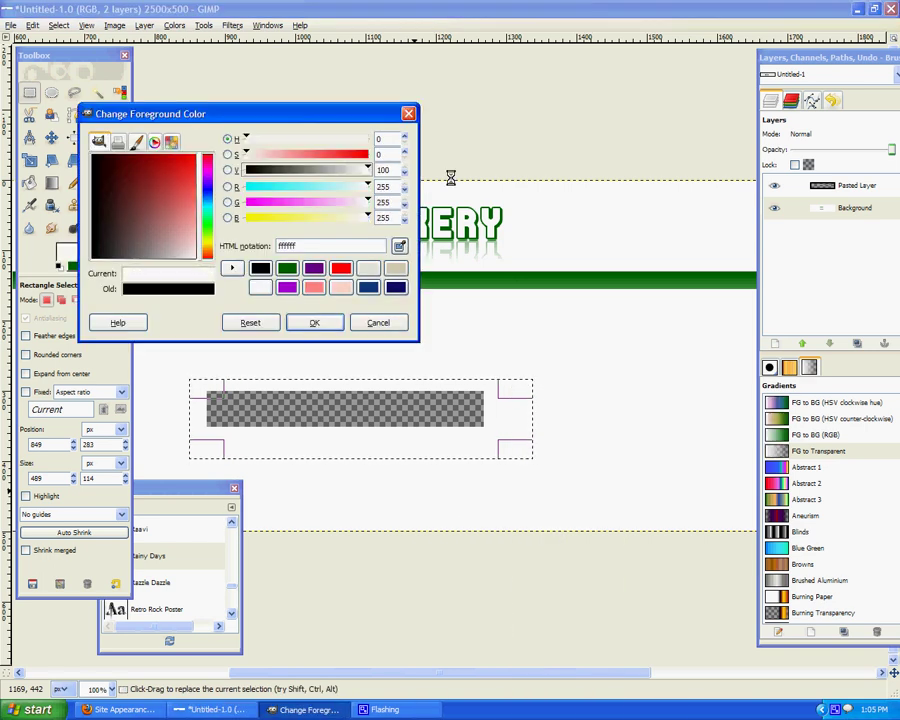
click(318, 323)
right_click(360, 370)
mouse_move(444, 393)
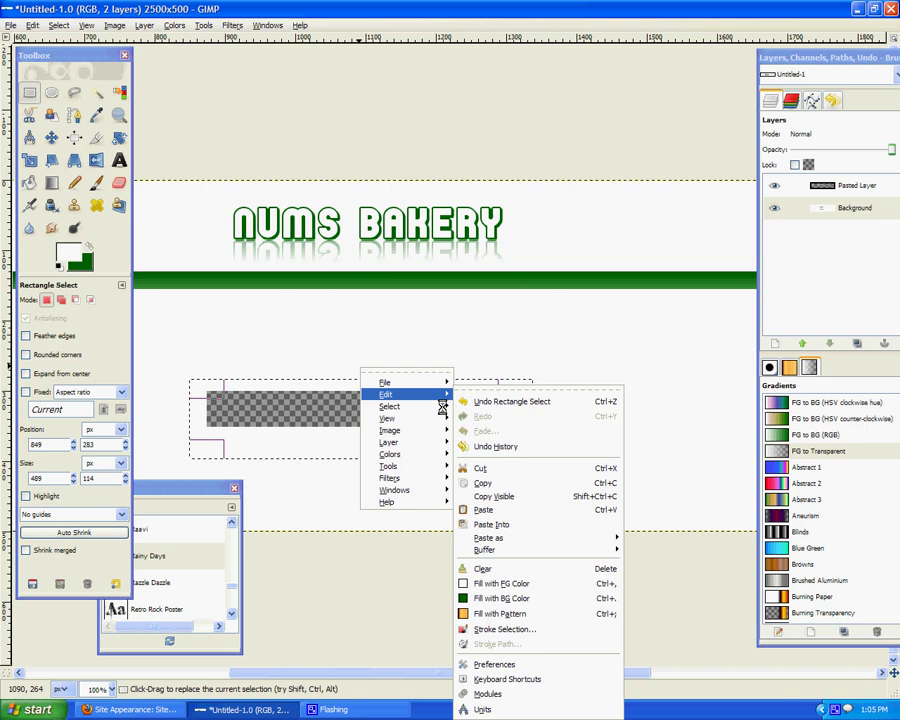
click(484, 583)
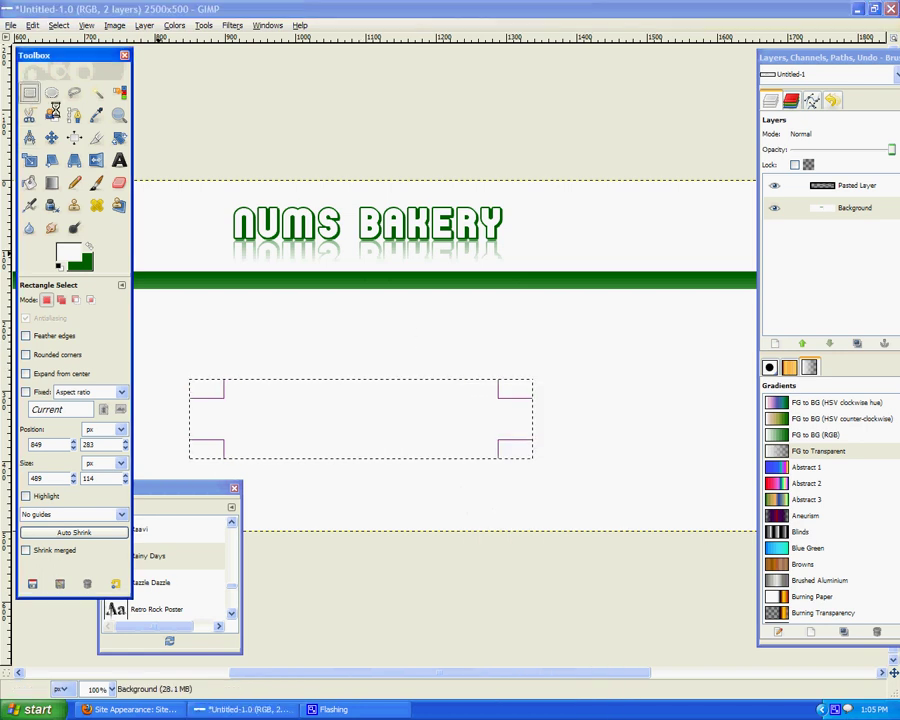
click(421, 339)
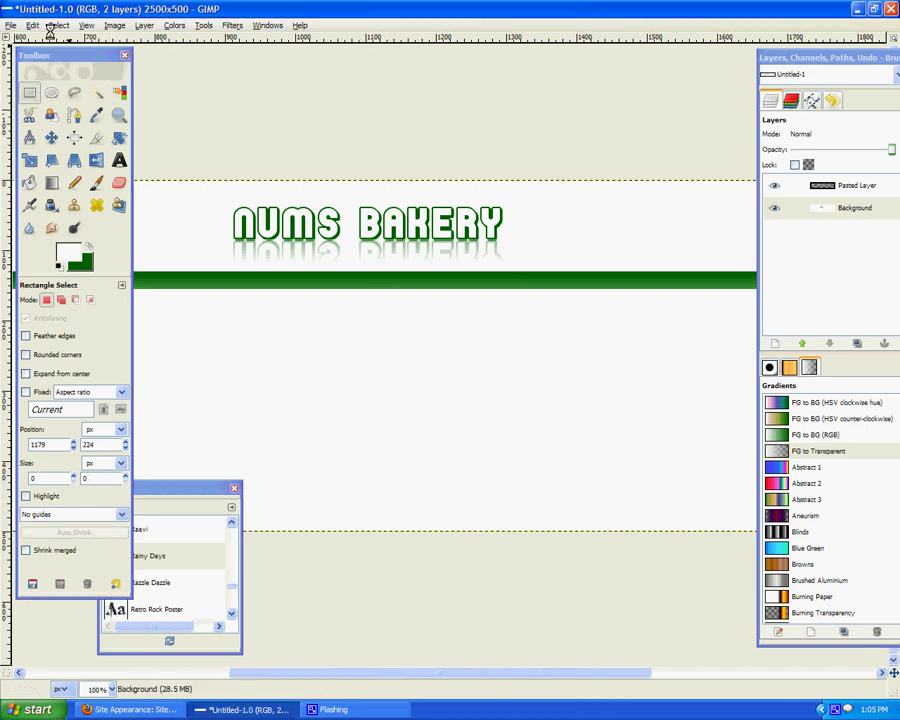
Export the banner as background.png to the Desktop with visible layers merged.
click(11, 24)
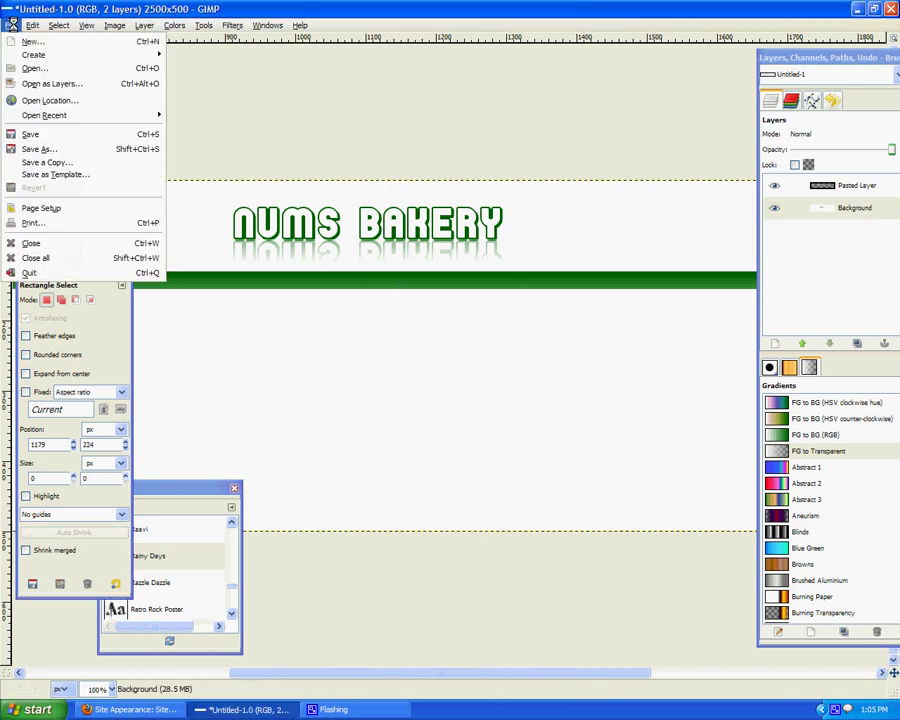
click(40, 149)
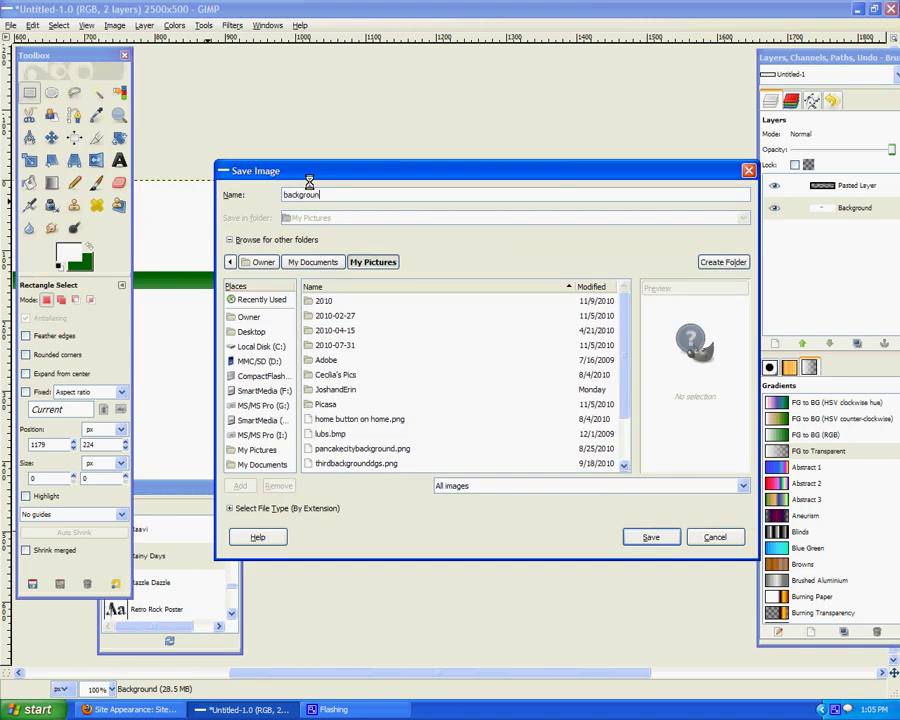
text(background.pmn)
click(252, 332)
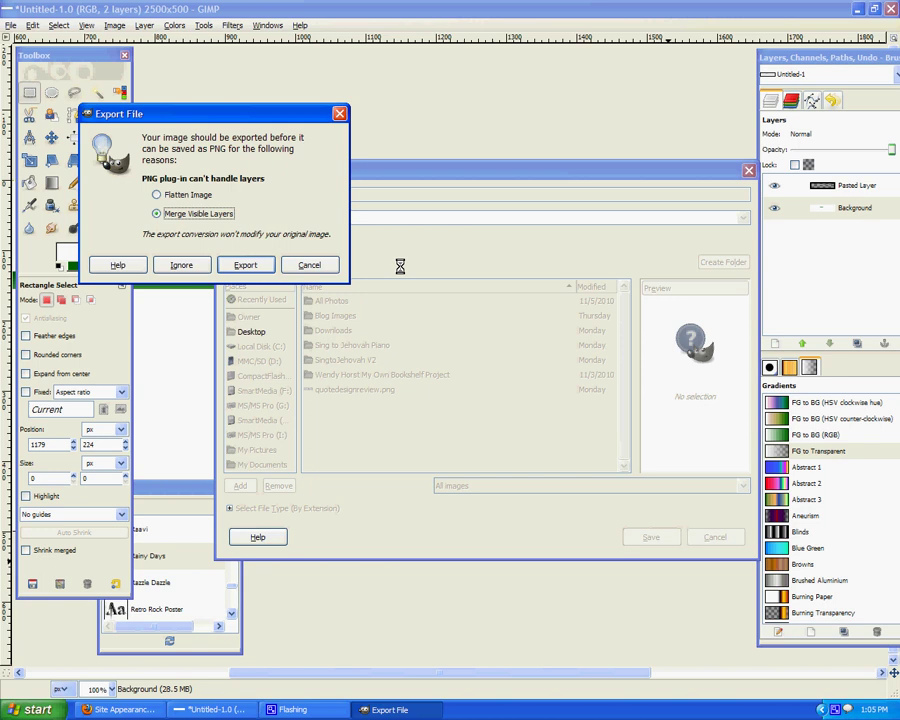
click(247, 262)
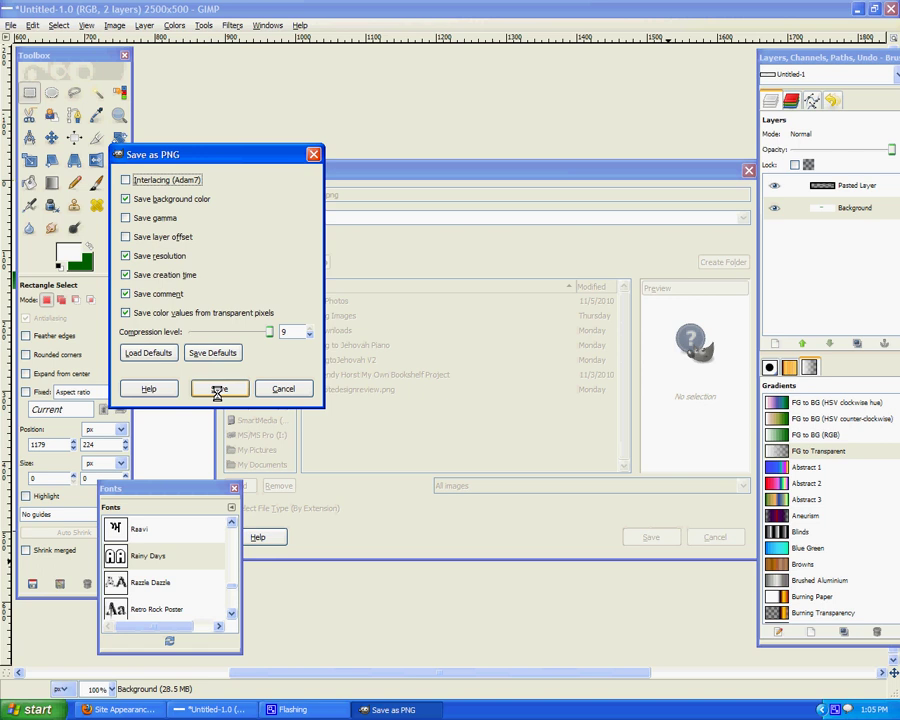
click(218, 389)
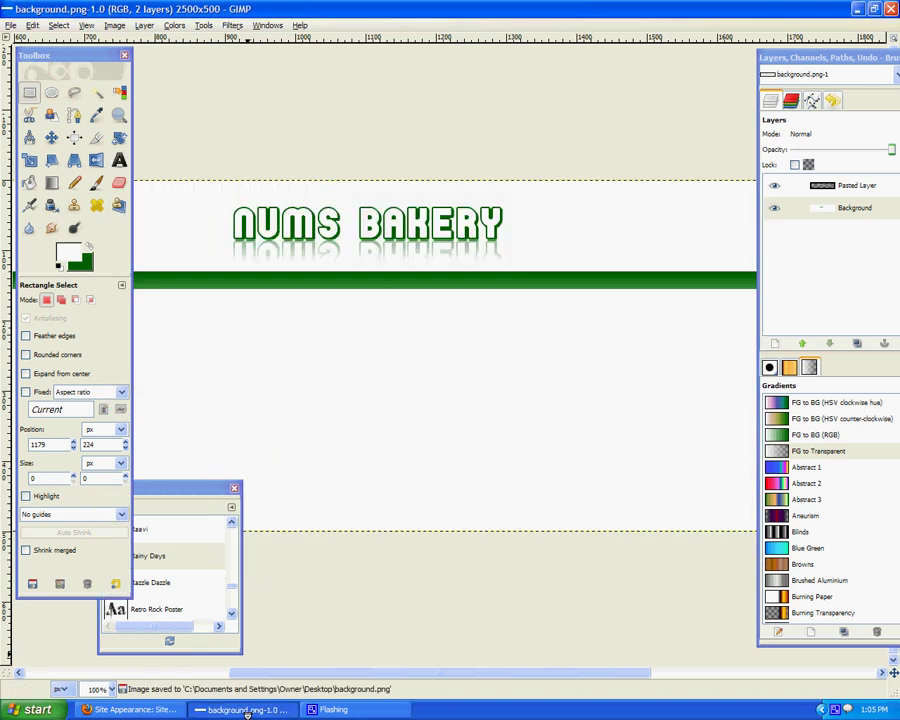
Back in Firefox, cancel the Change site layout dialog and go to Colors and Fonts.
click(140, 709)
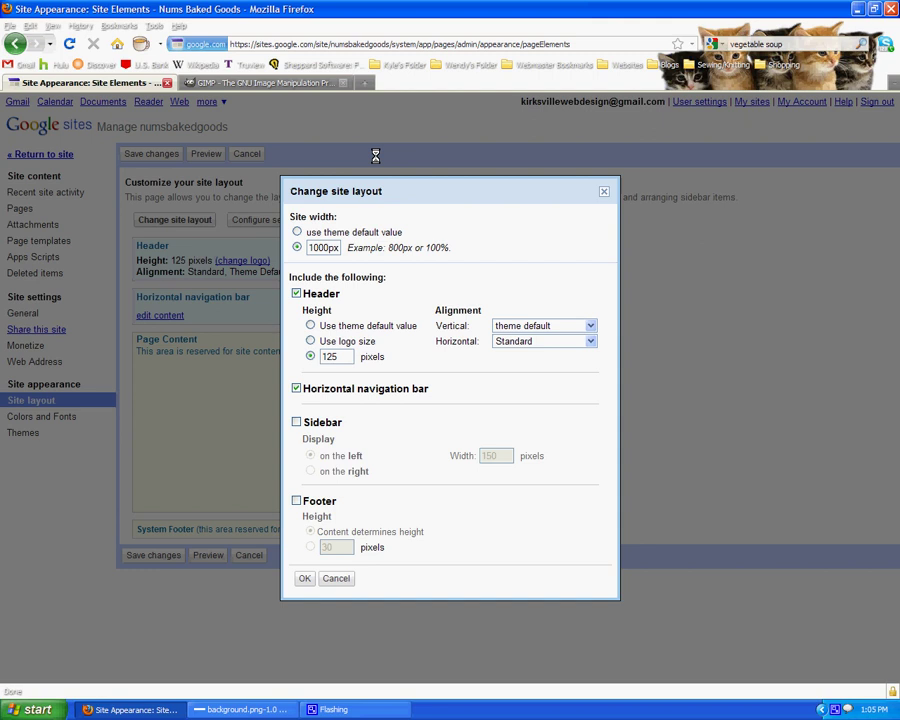
click(336, 578)
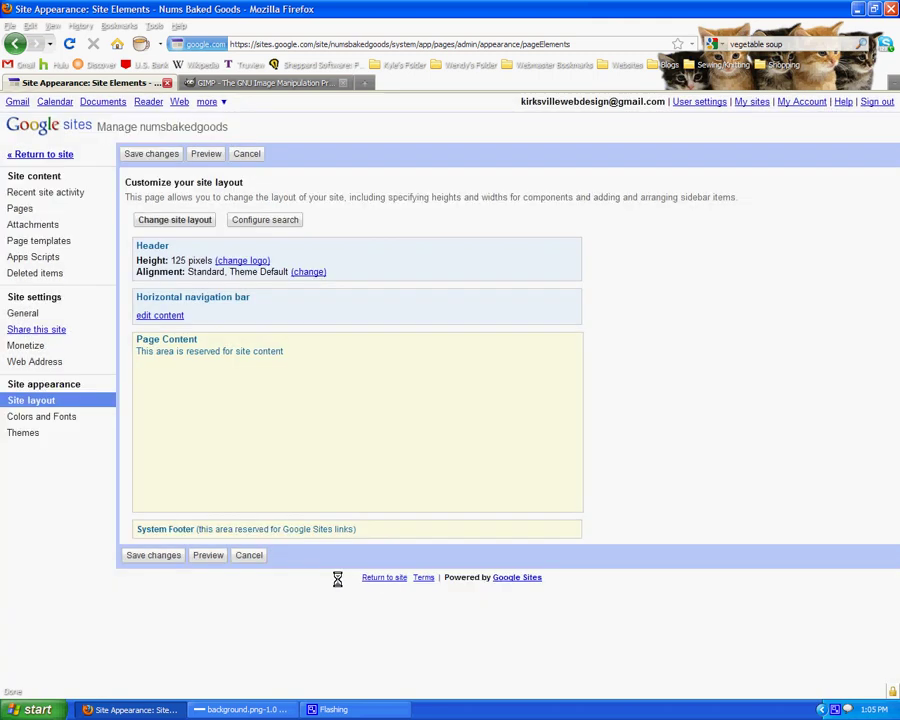
click(70, 416)
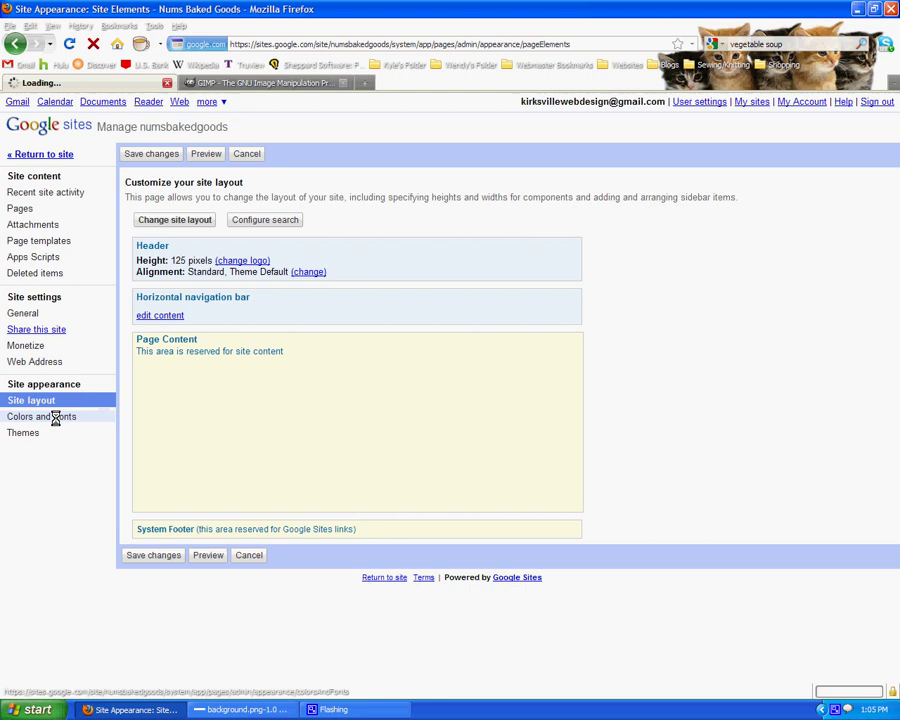
On the Colors and Fonts page, view the page wrapper and page background image options.
click(52, 416)
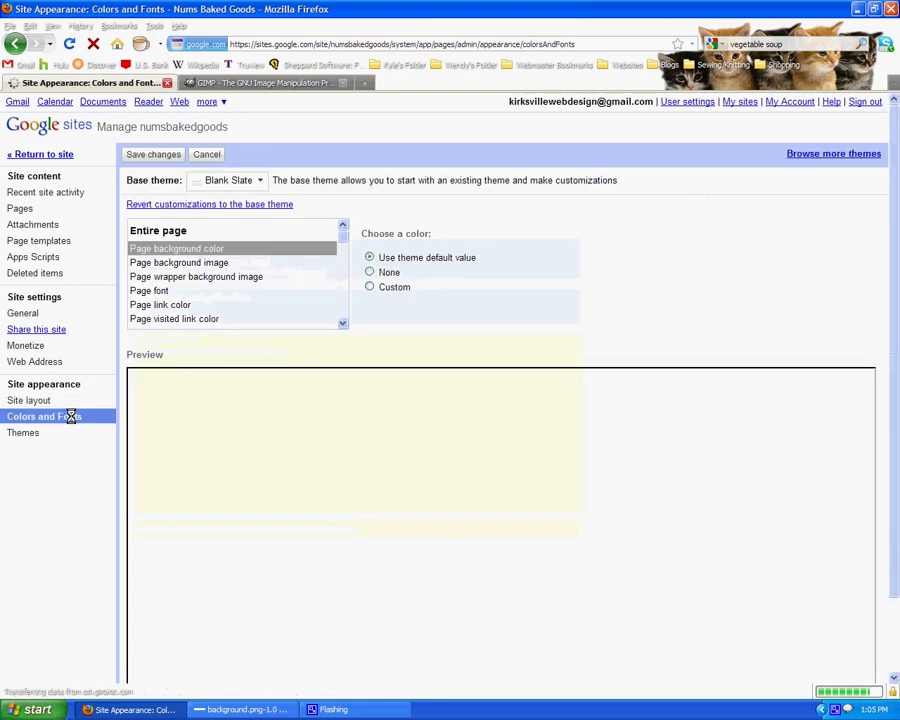
click(271, 282)
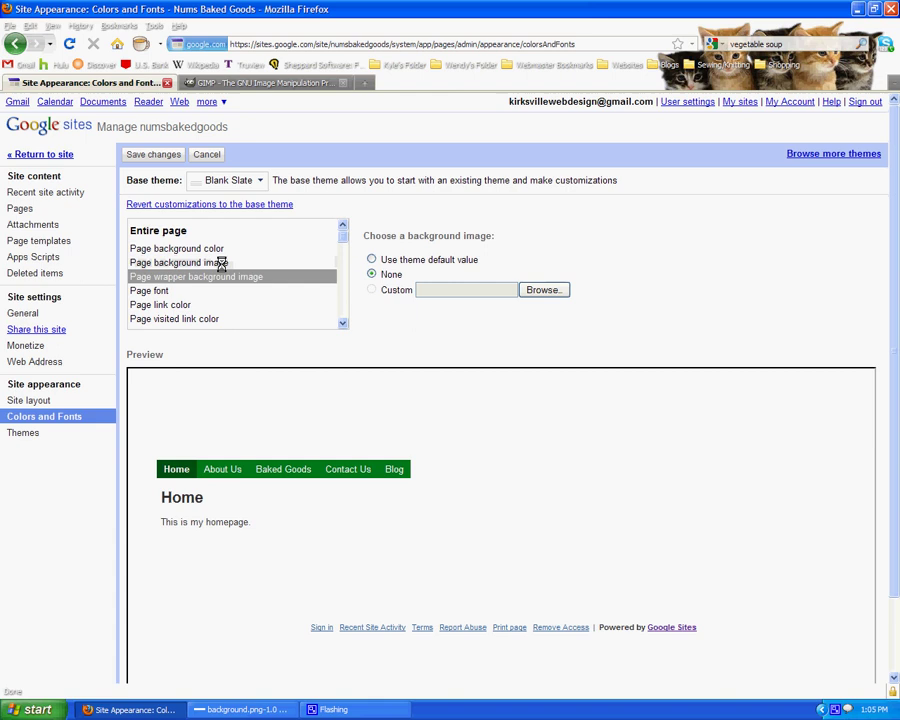
click(226, 263)
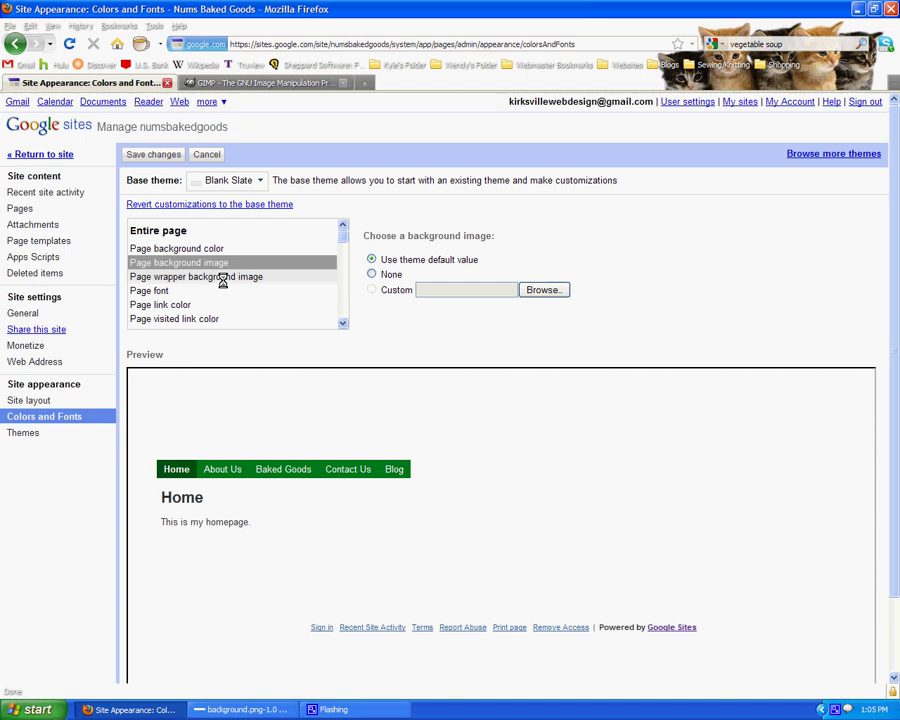
Upload the background image from the Desktop as the page wrapper background image.
click(222, 278)
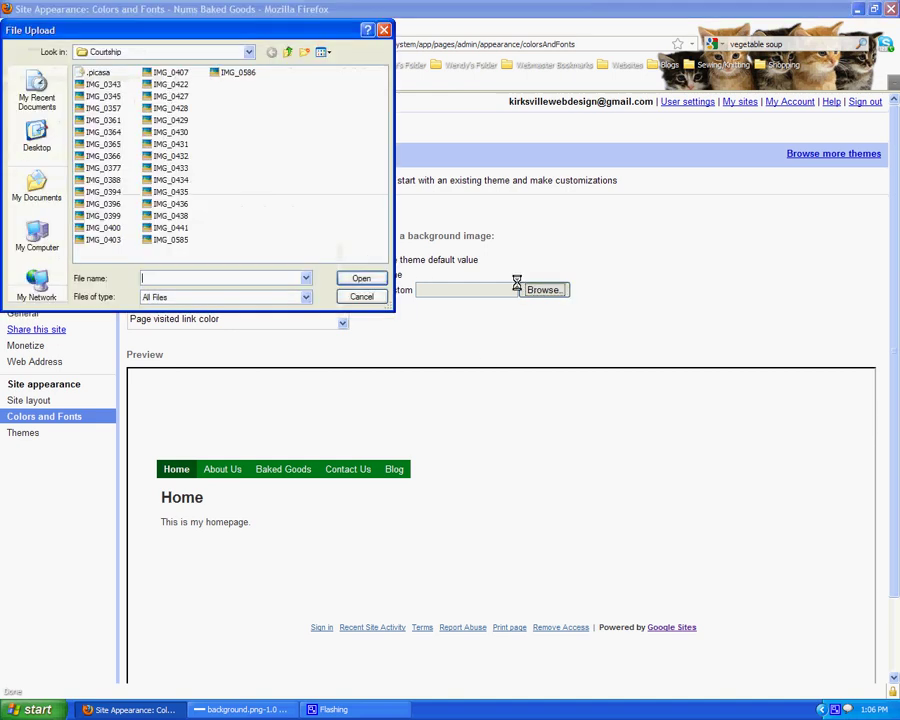
click(37, 138)
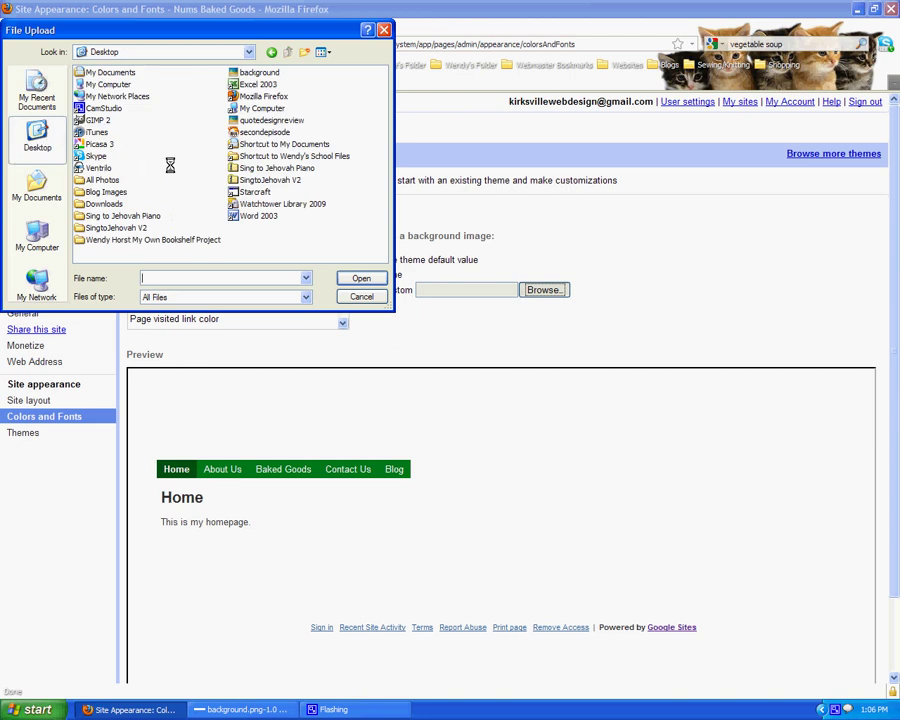
click(255, 72)
click(361, 278)
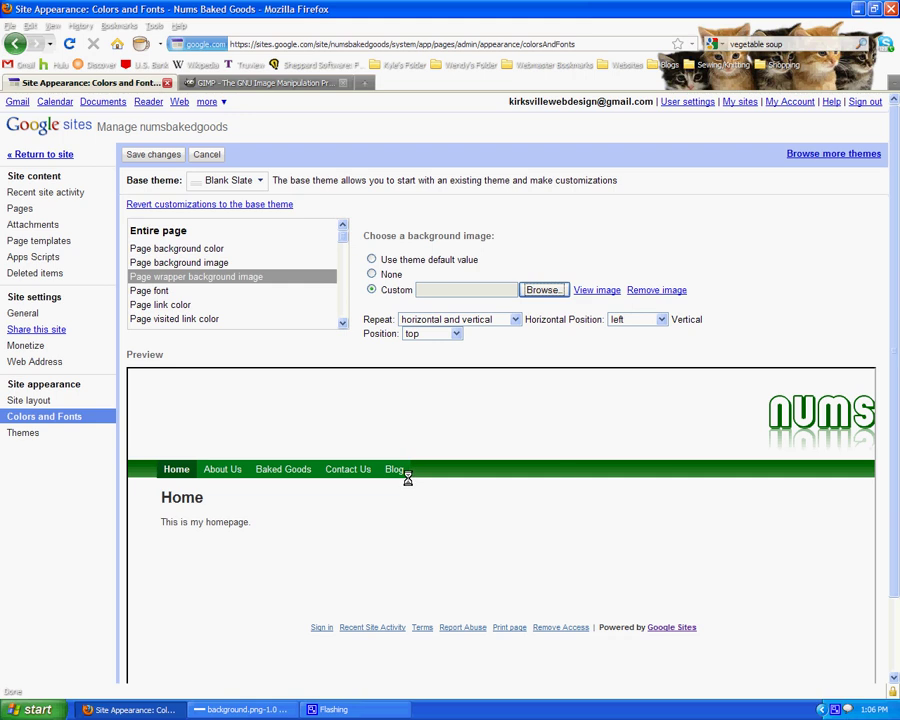
Set the page wrapper background's Horizontal Position to center.
click(645, 321)
click(643, 343)
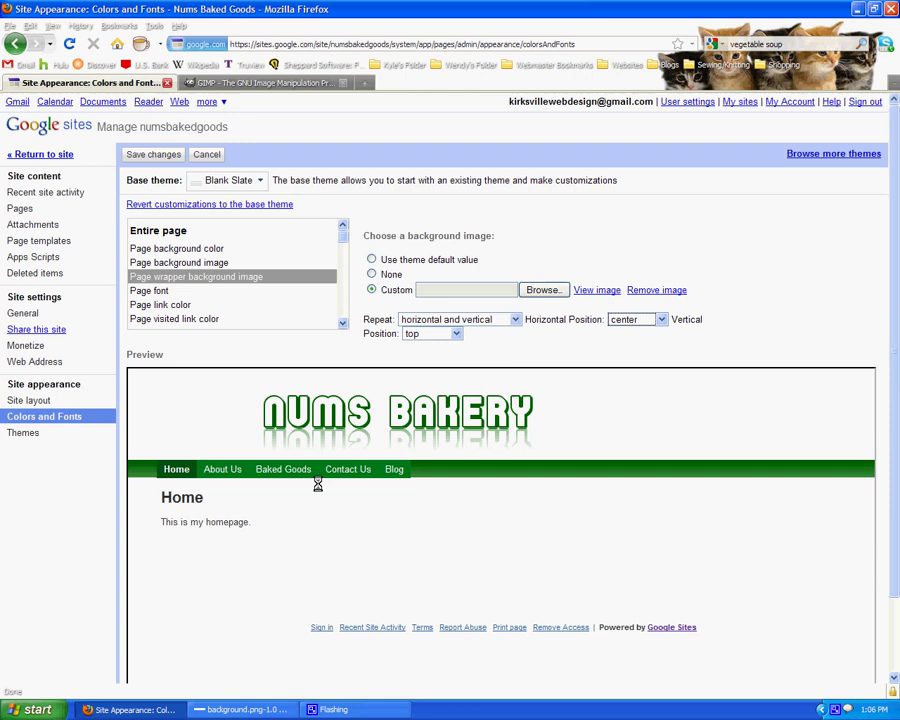
click(250, 710)
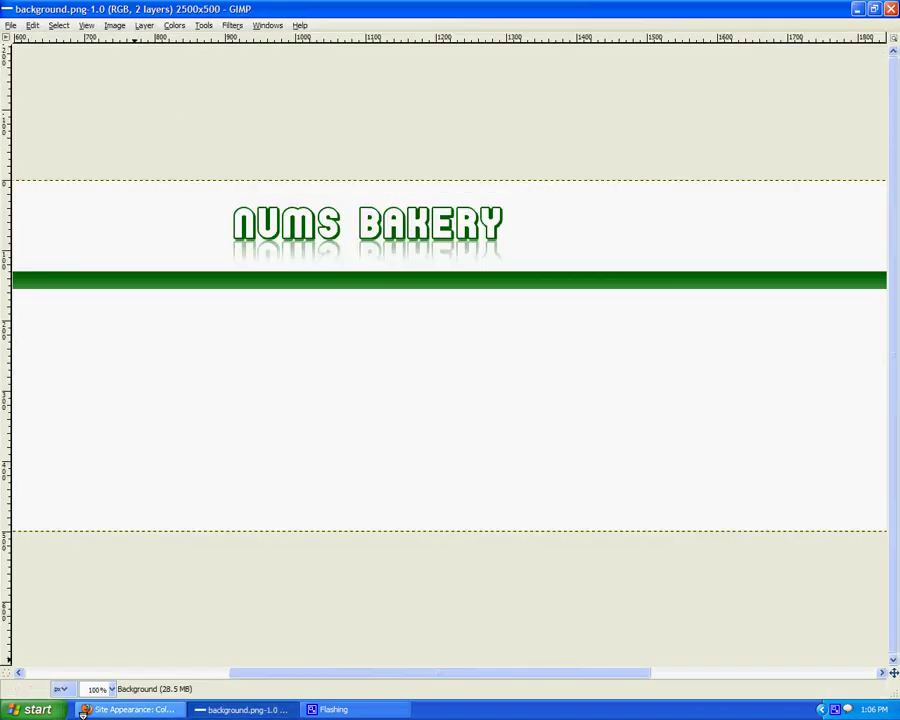
At 400% zoom, pick the band's green and start a pencil line at its lower edge.
click(113, 688)
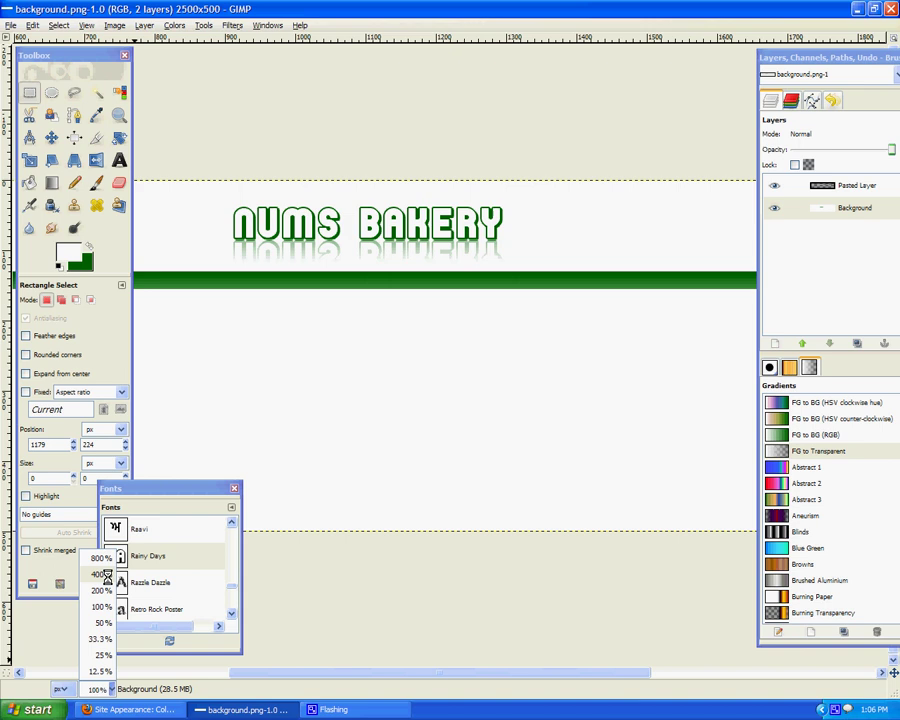
click(102, 573)
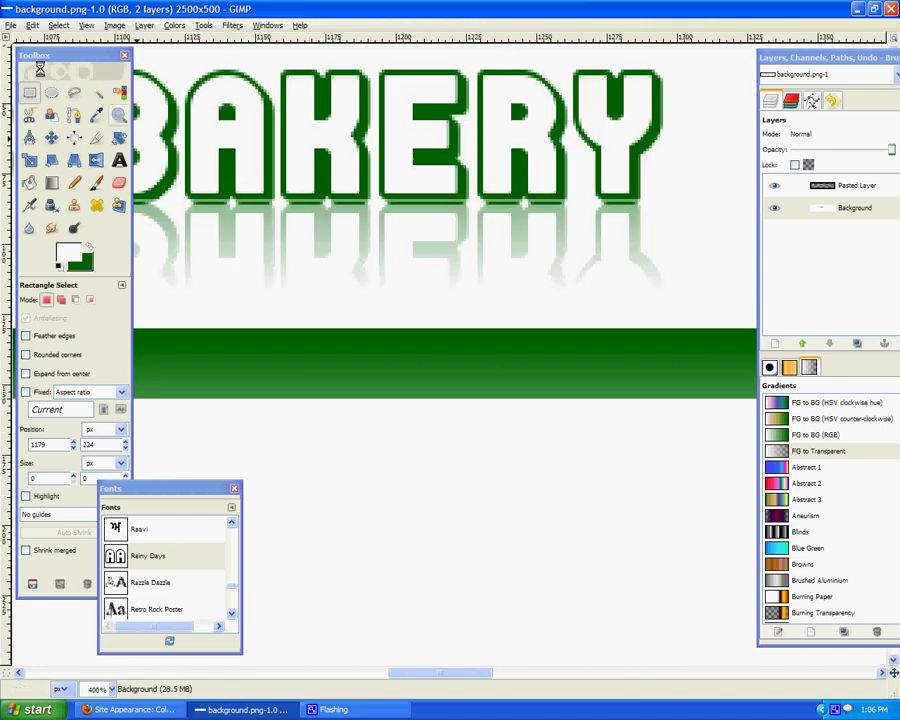
click(97, 115)
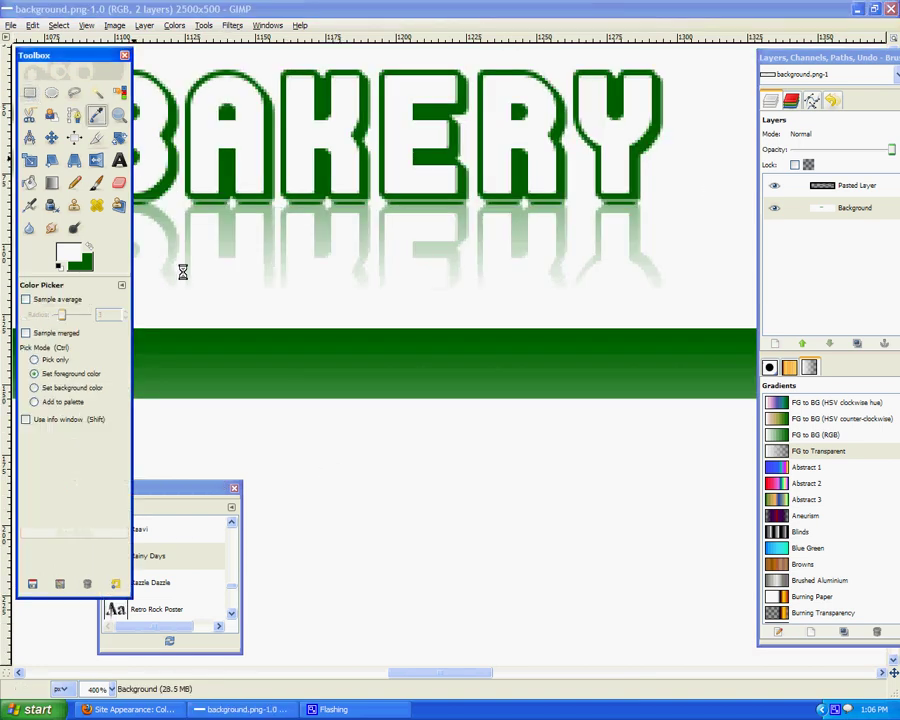
click(322, 398)
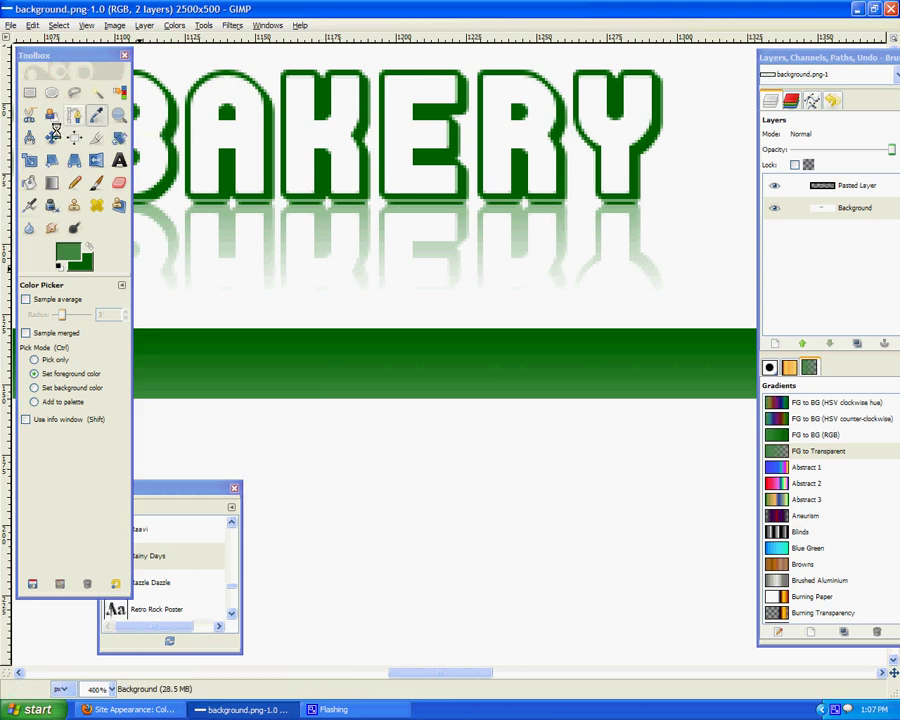
click(73, 182)
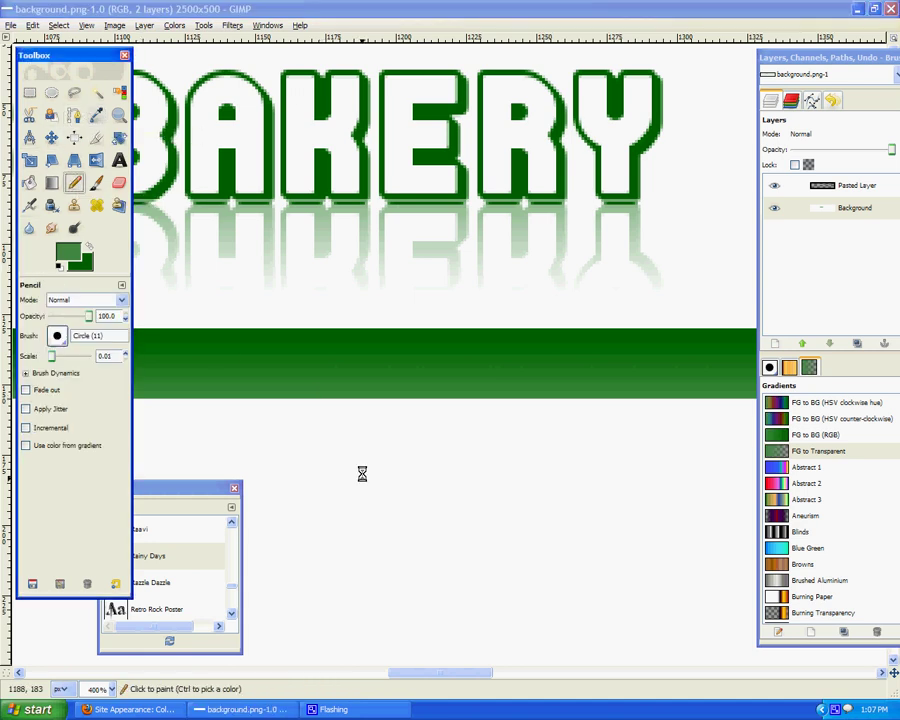
click(354, 400)
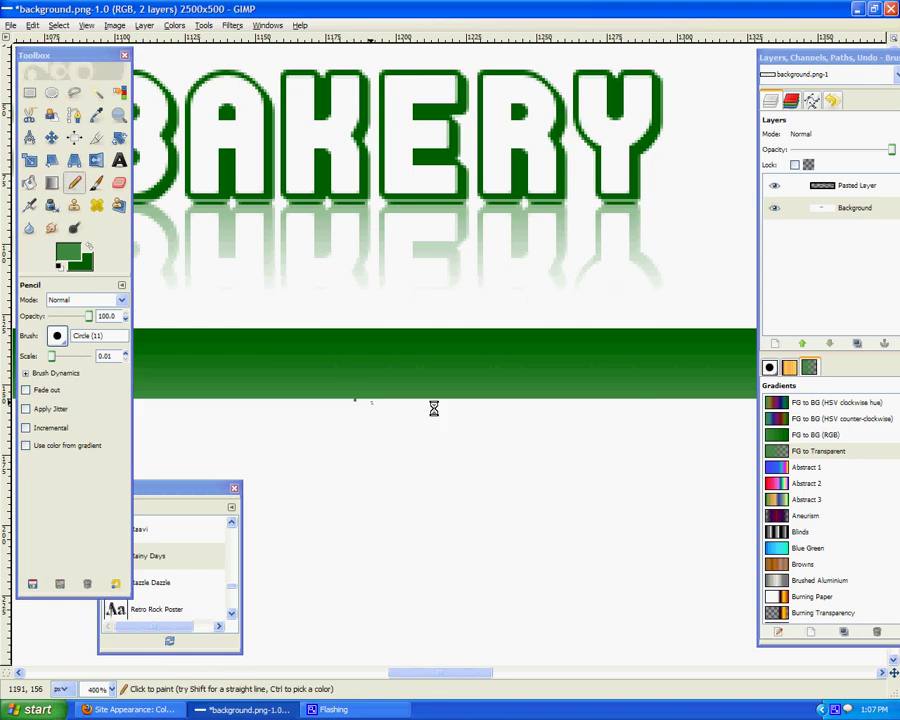
At 33.3% zoom, draw the straight green line across the band and re-export background.png.
click(108, 690)
click(104, 686)
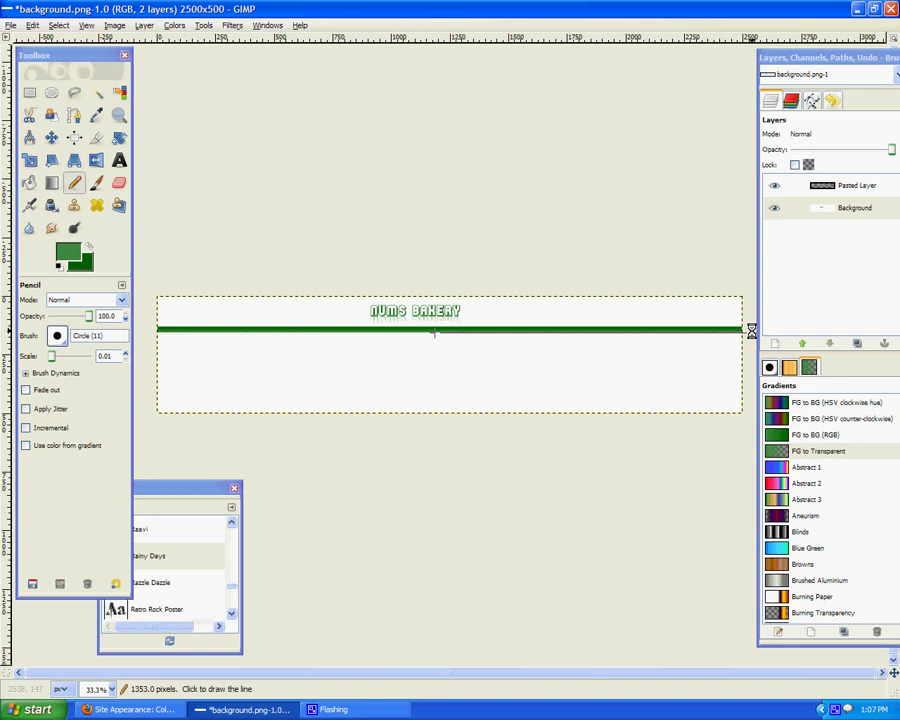
shift+click(148, 331)
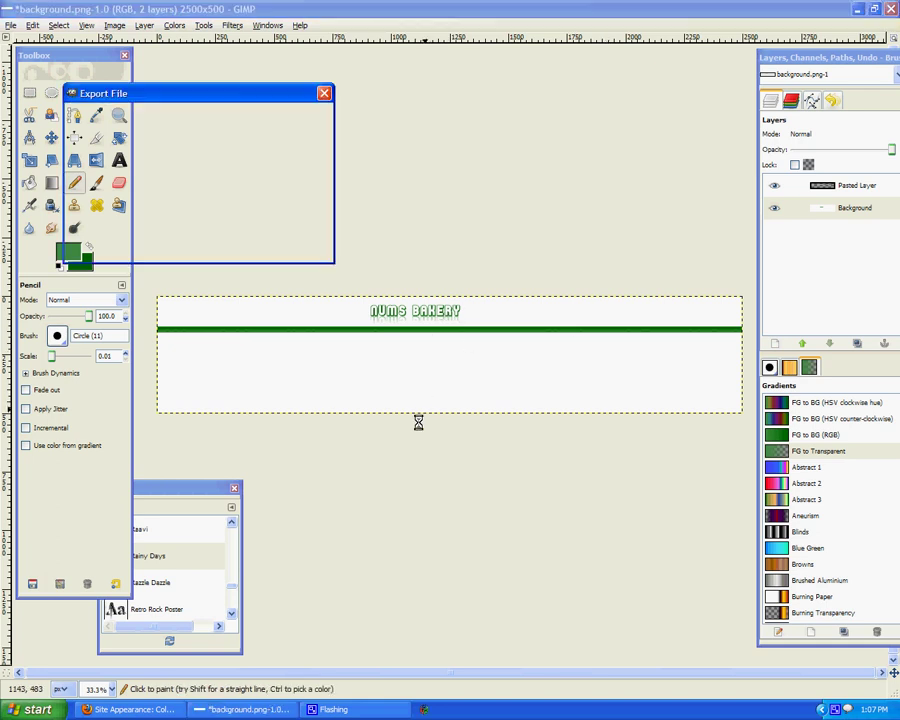
click(230, 244)
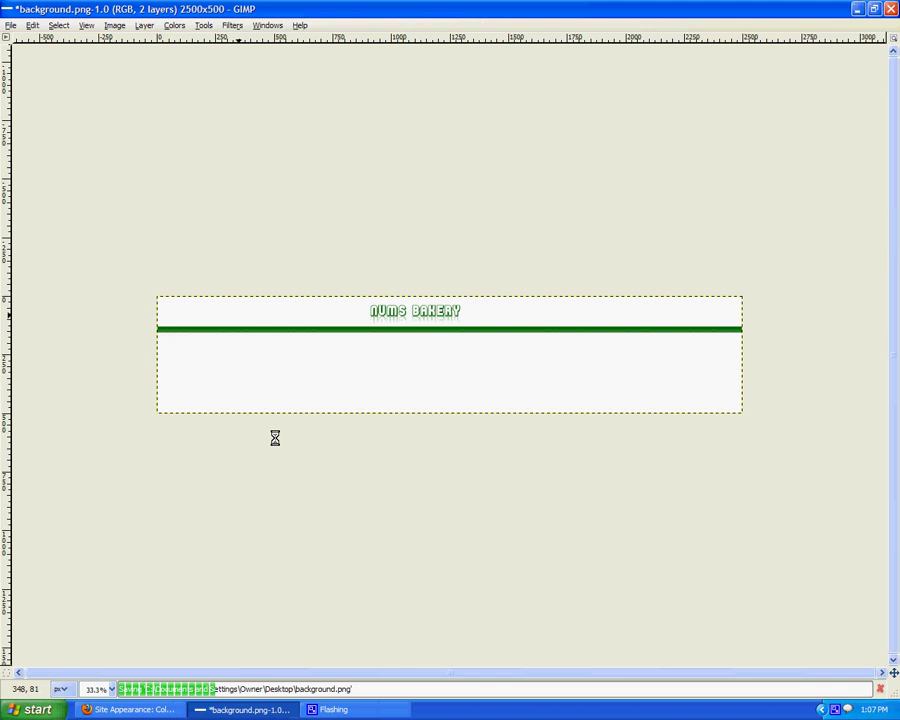
Upload the updated background.png as the custom page wrapper image and show its Repeat choices.
click(150, 709)
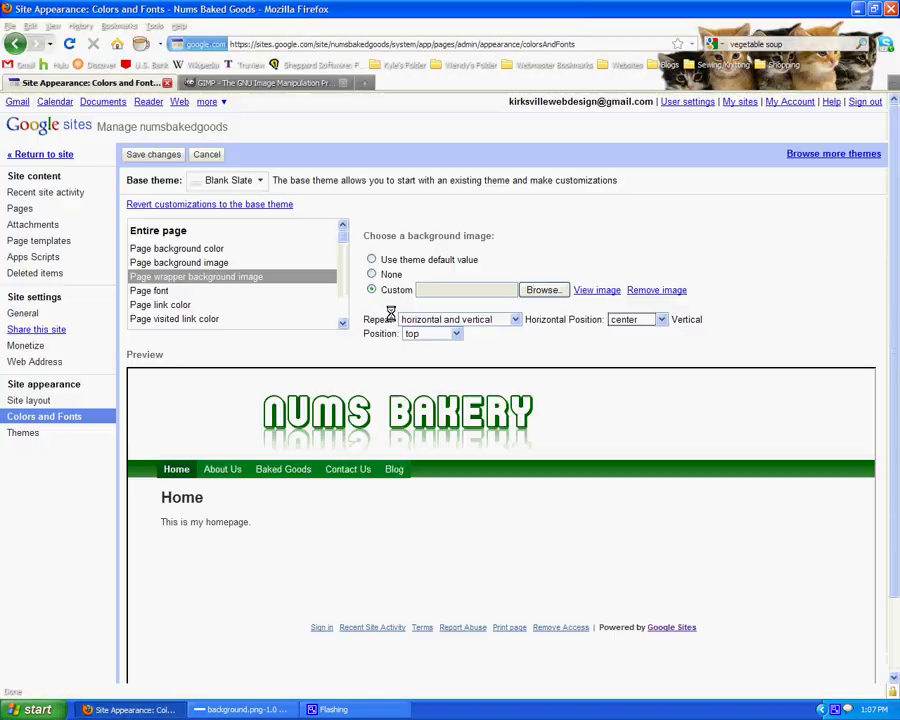
click(537, 291)
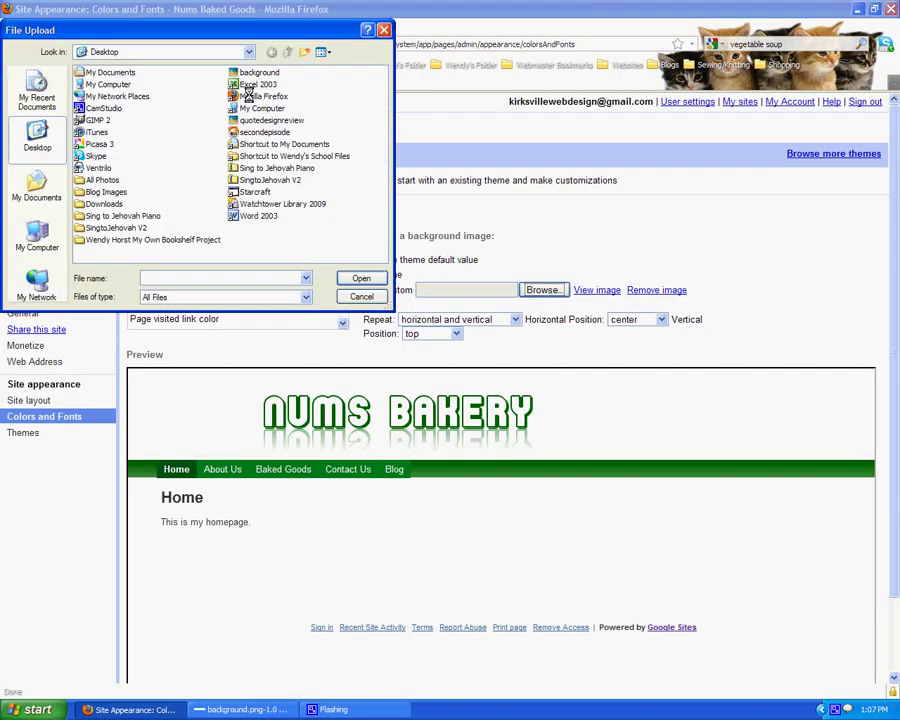
click(255, 72)
click(359, 279)
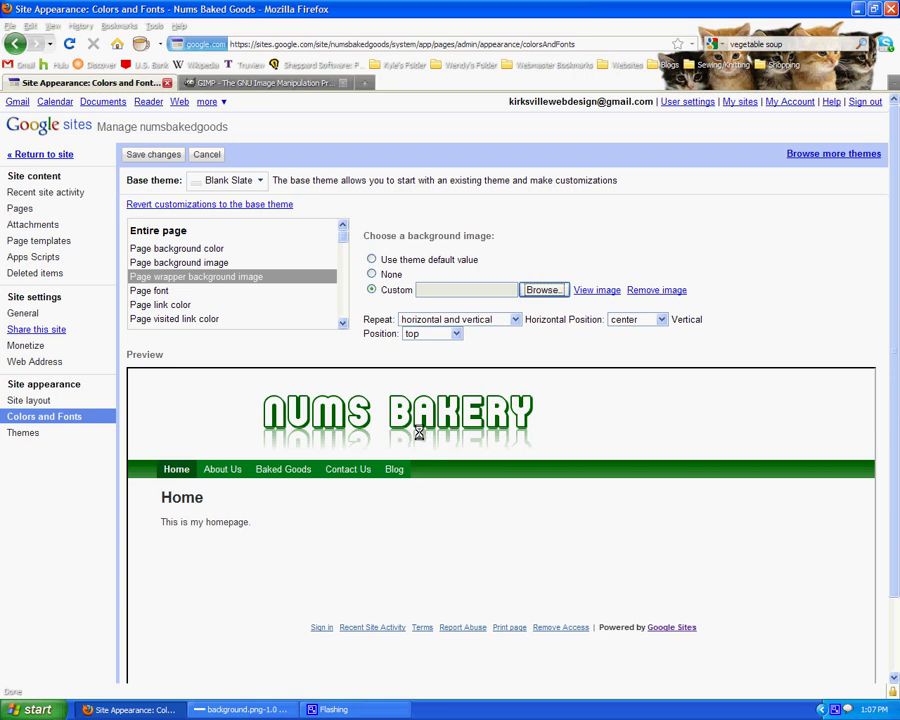
click(508, 319)
Set the page wrapper background image Repeat to none.
click(498, 353)
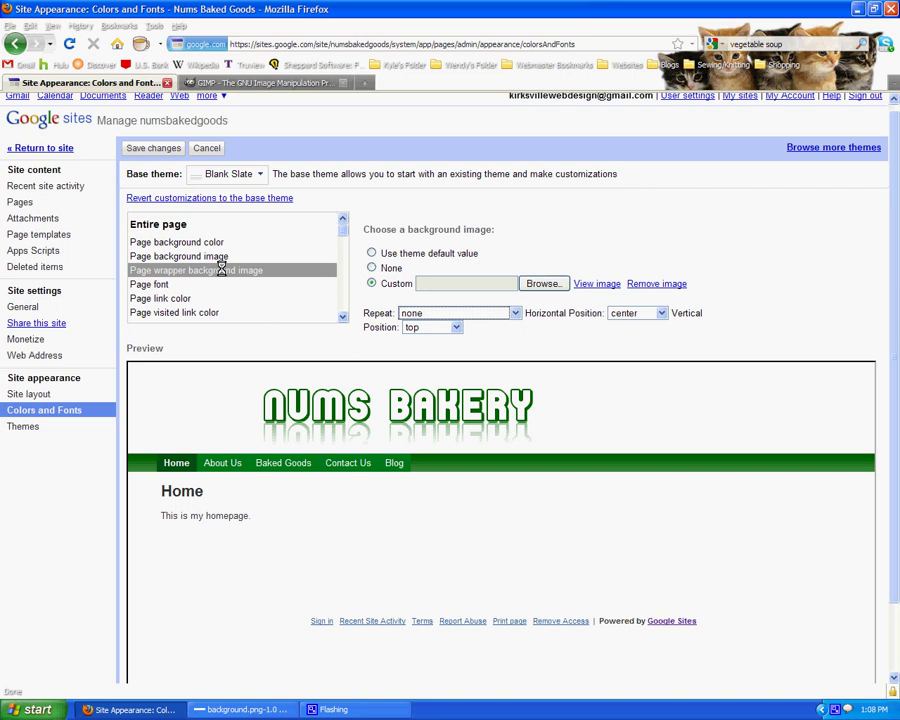
scroll(221, 270, down, 10)
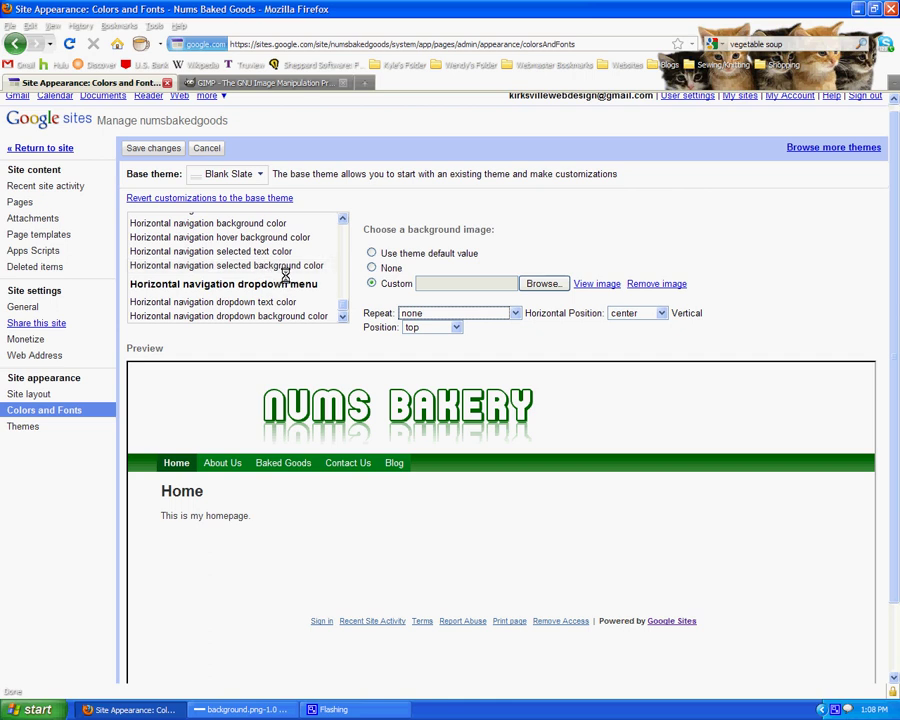
scroll(262, 270, up, 2)
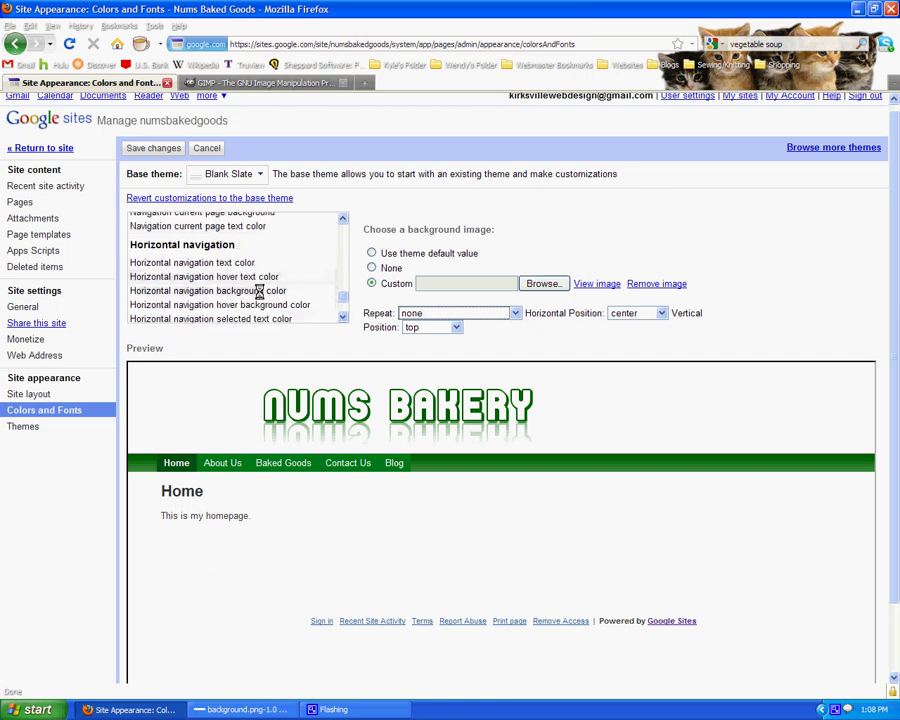
Set the horizontal navigation background colour to None and save the changes.
click(257, 290)
click(369, 265)
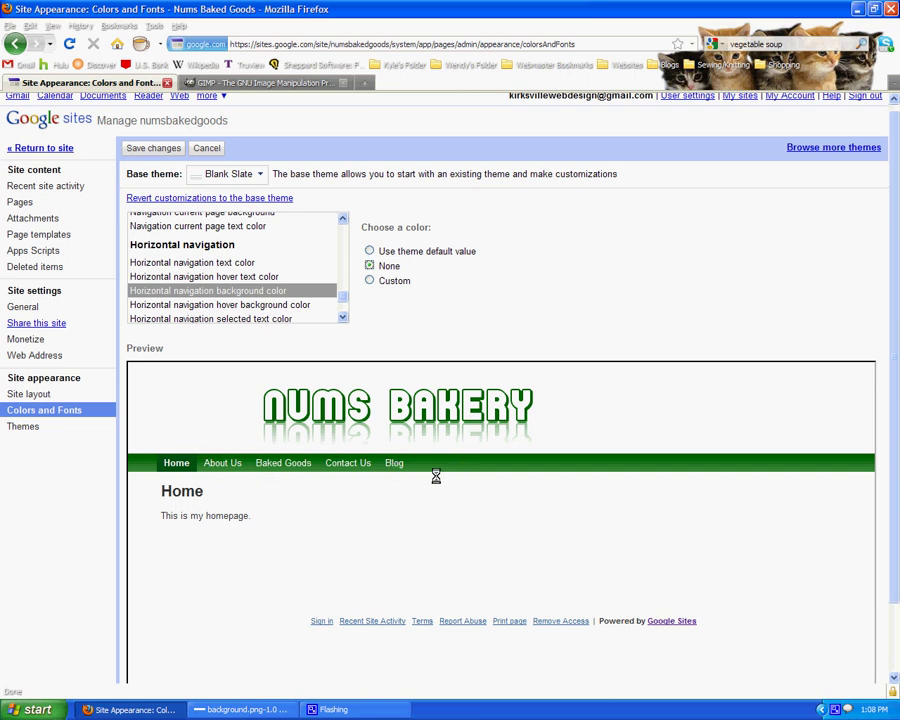
click(165, 148)
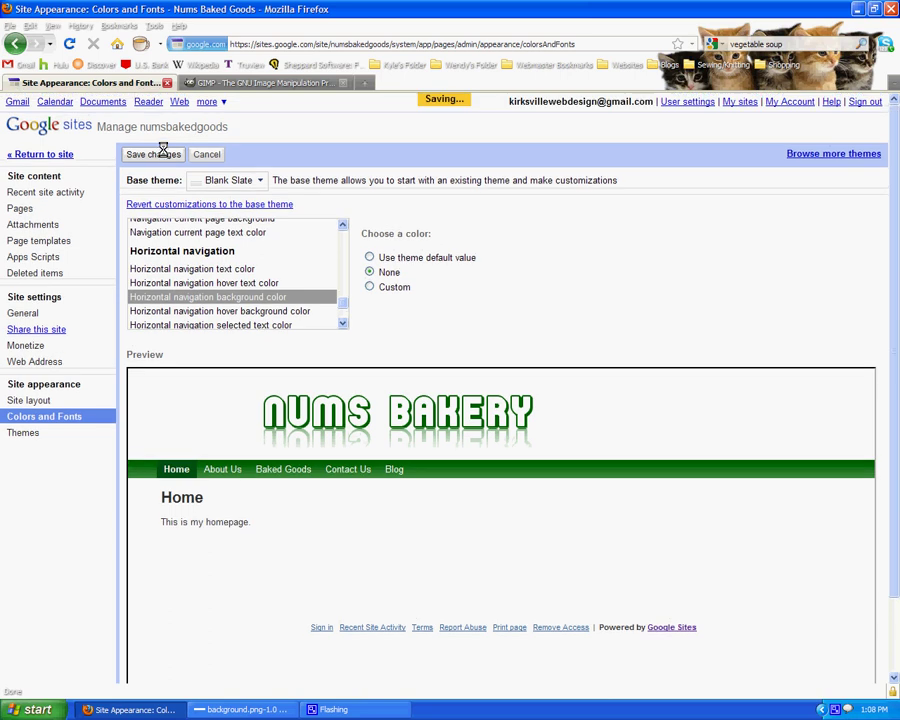
Return from the appearance settings to the live Nums Baked Goods home page.
click(58, 154)
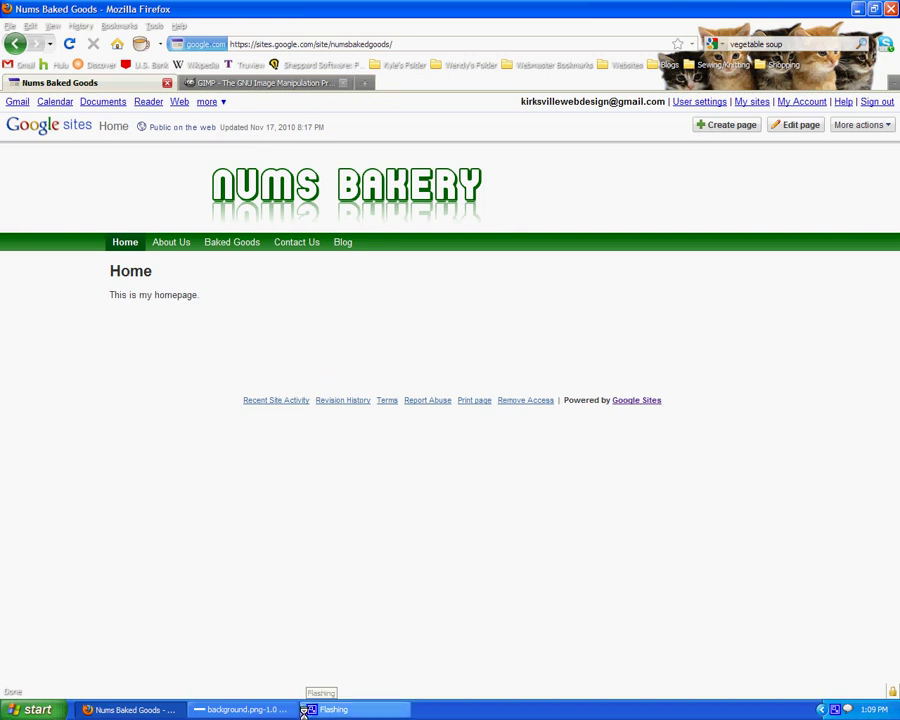
At 100% zoom, rectangle-select the N of NUMS BAKERY in background.png and save the image.
click(235, 710)
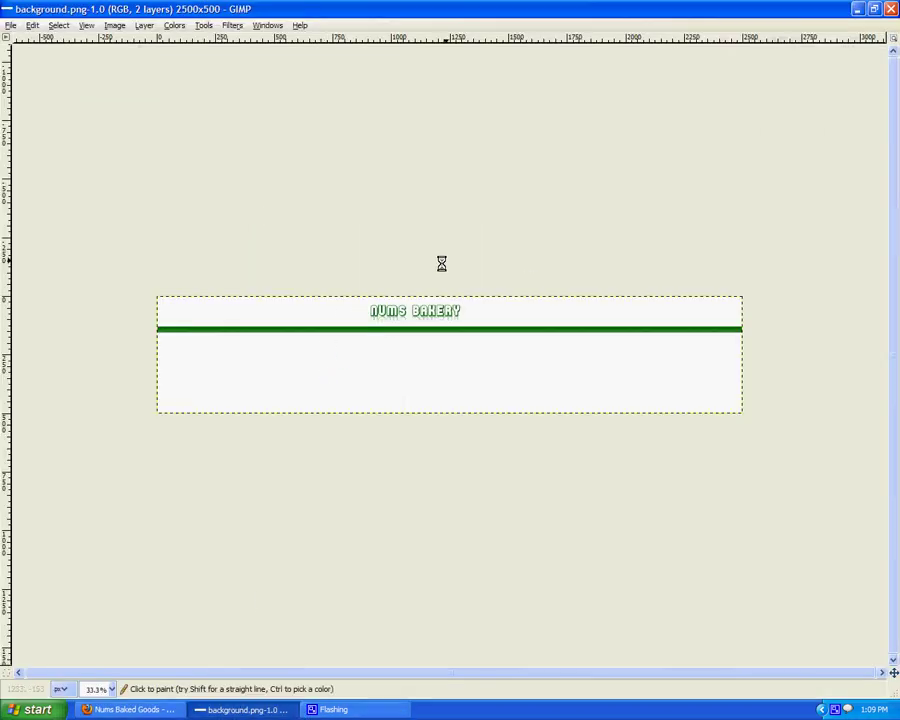
click(110, 689)
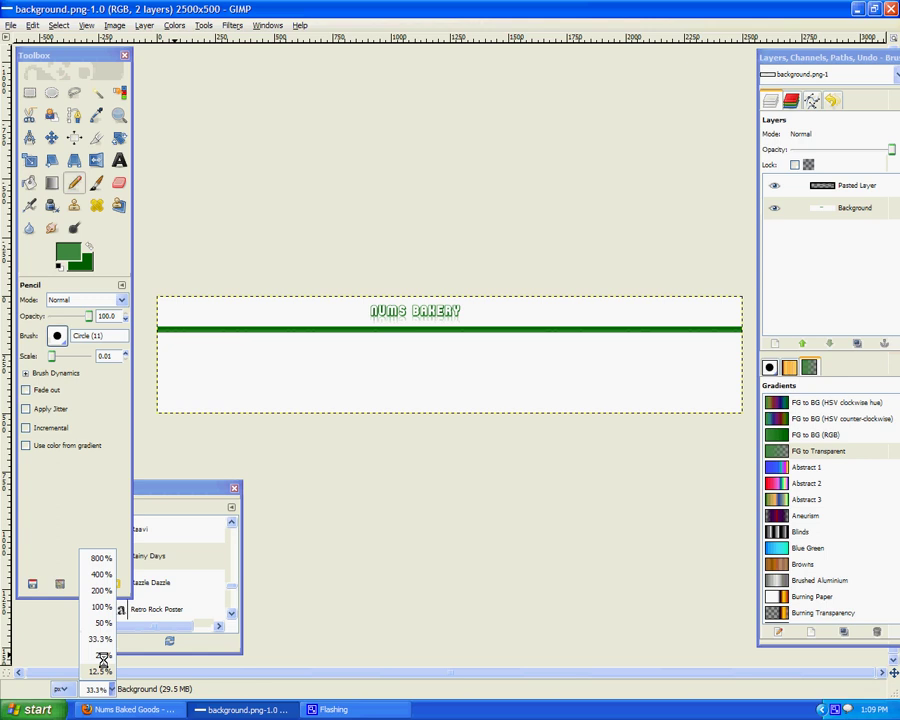
click(101, 608)
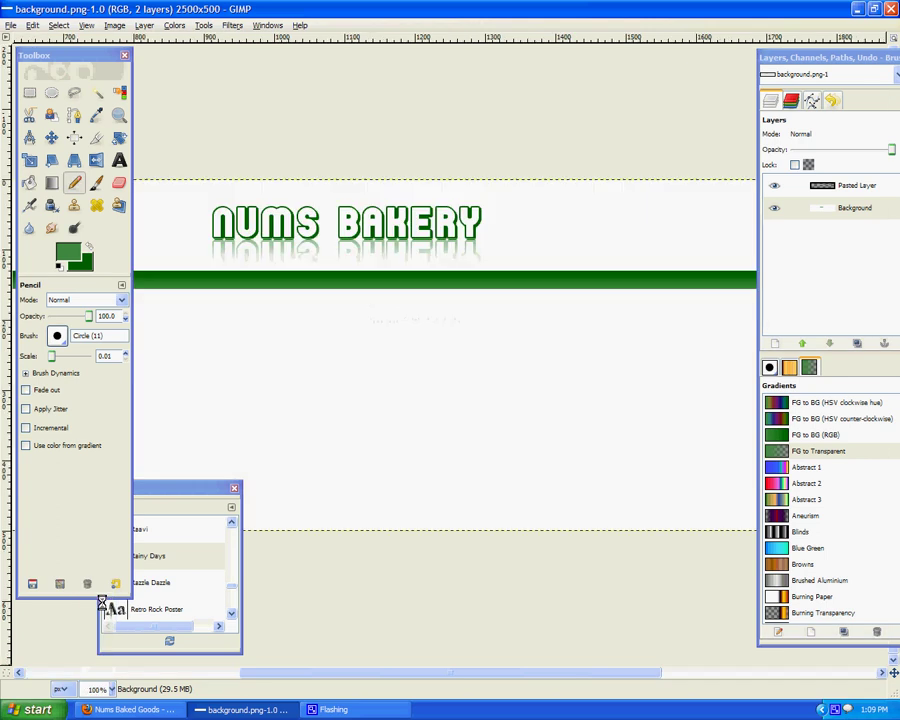
click(33, 93)
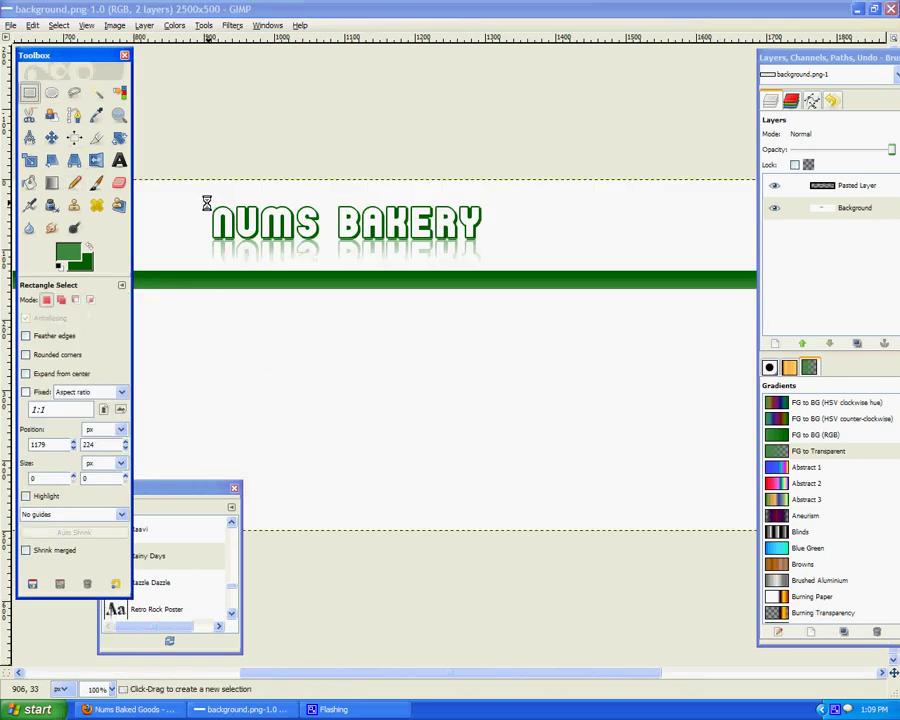
drag(208, 207, 235, 241)
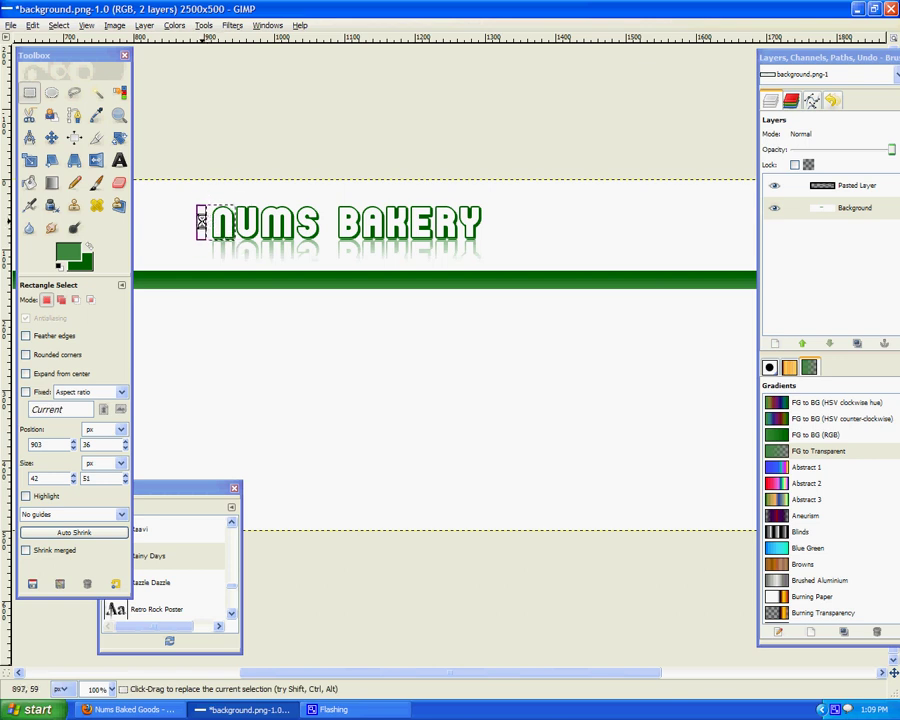
drag(203, 221, 207, 220)
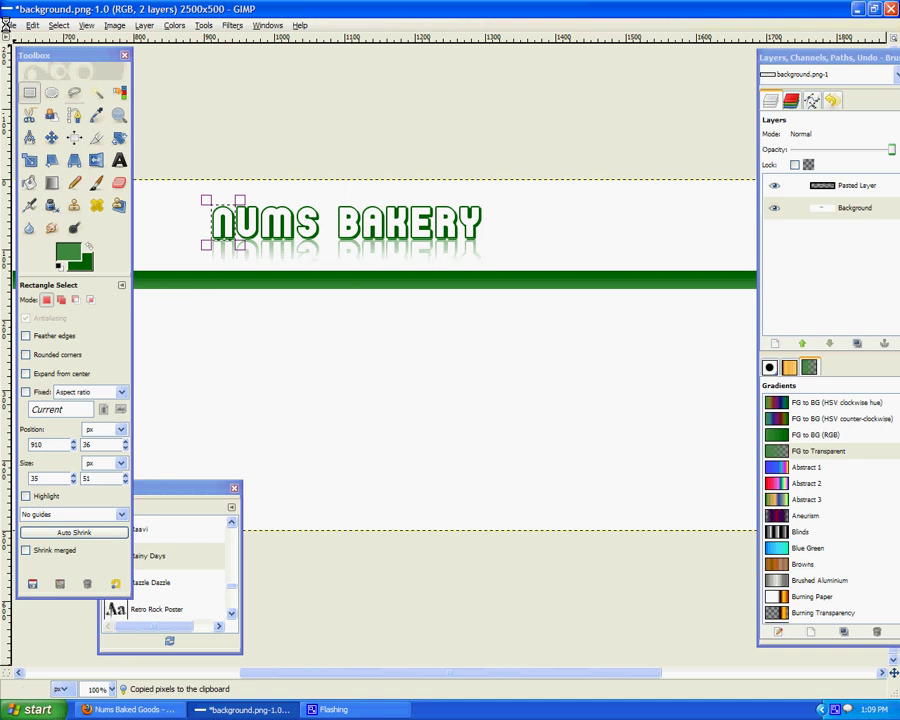
click(9, 24)
click(30, 134)
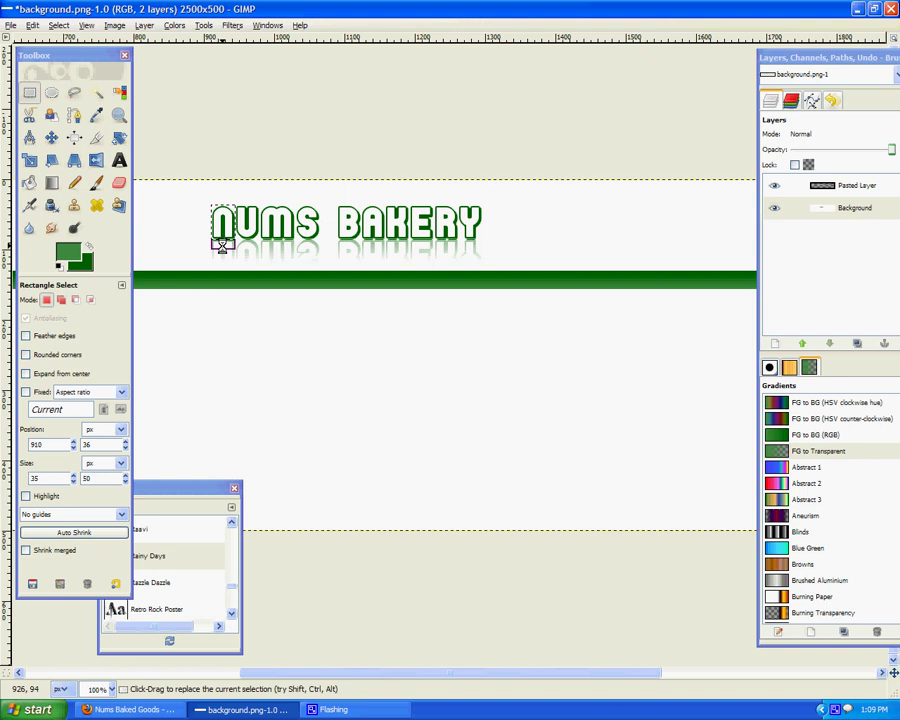
Create a new 50 × 50 pixel image and maximize its window.
click(10, 25)
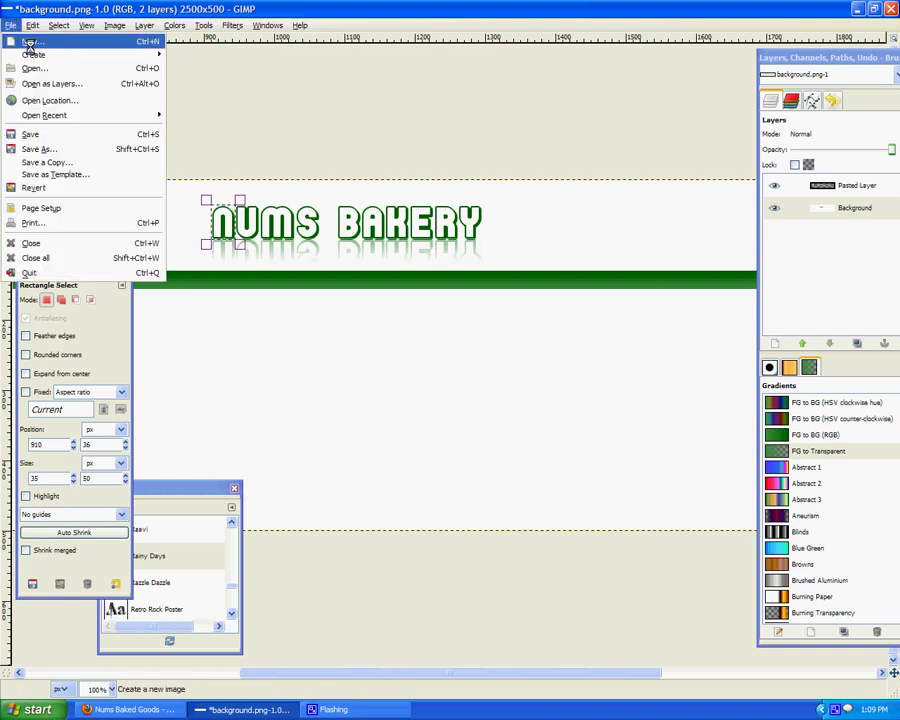
click(30, 41)
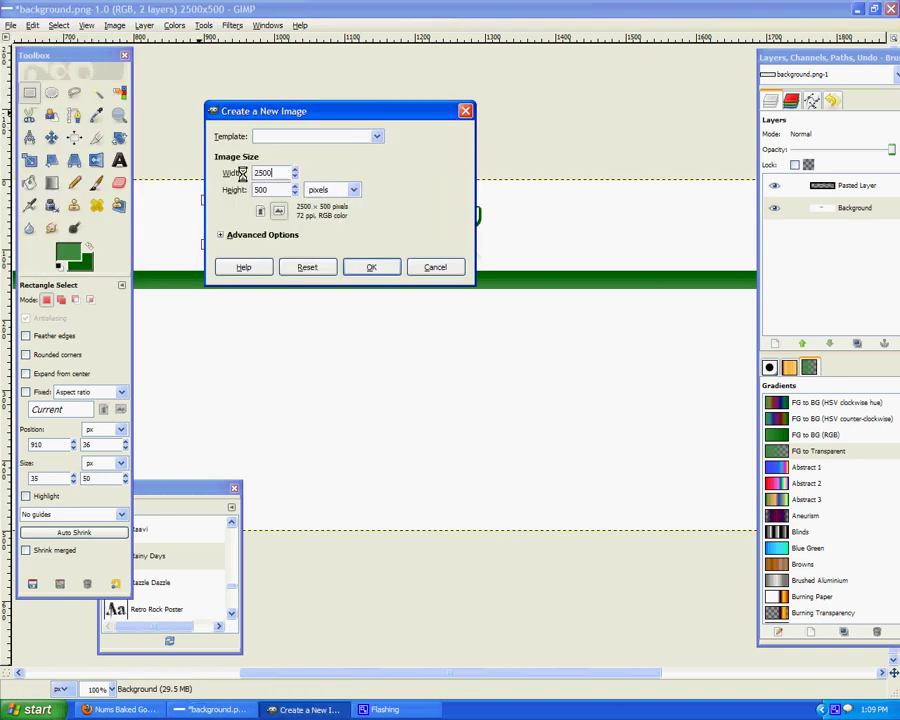
text(50)
key(Tab)
text(50)
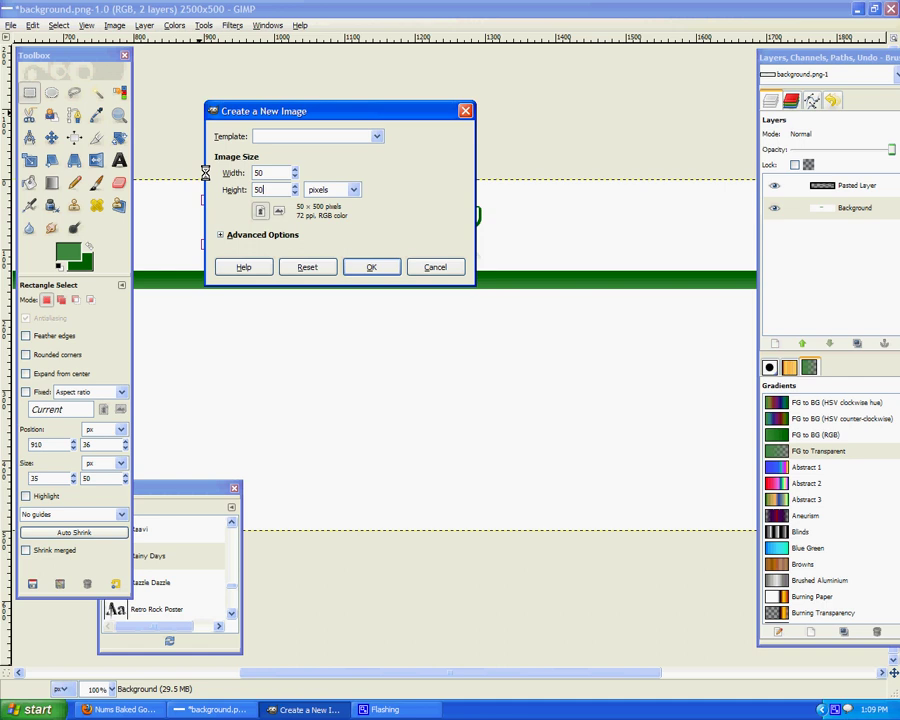
click(366, 266)
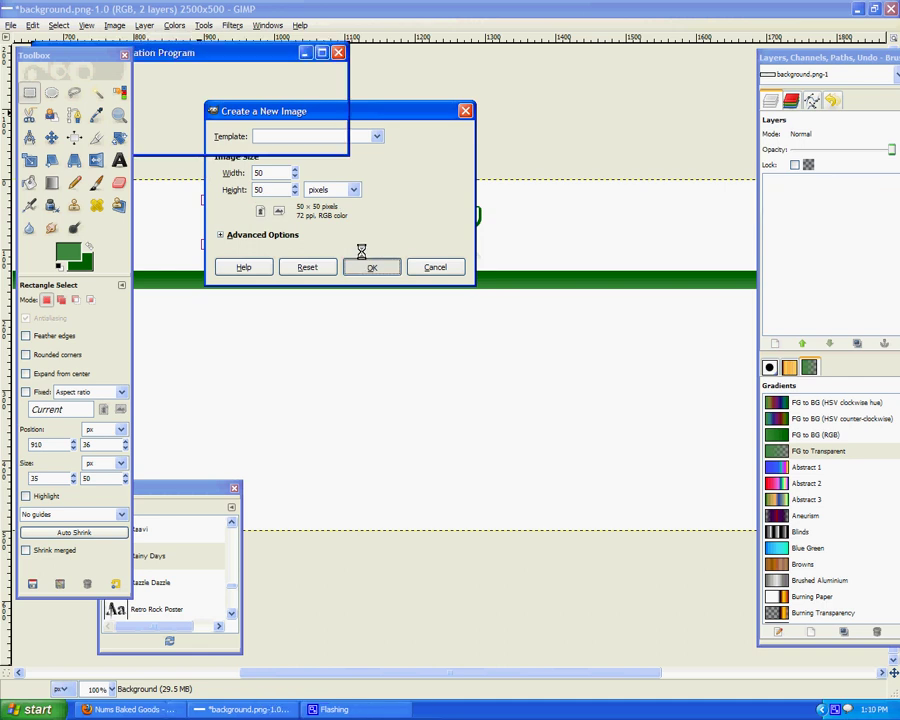
click(321, 52)
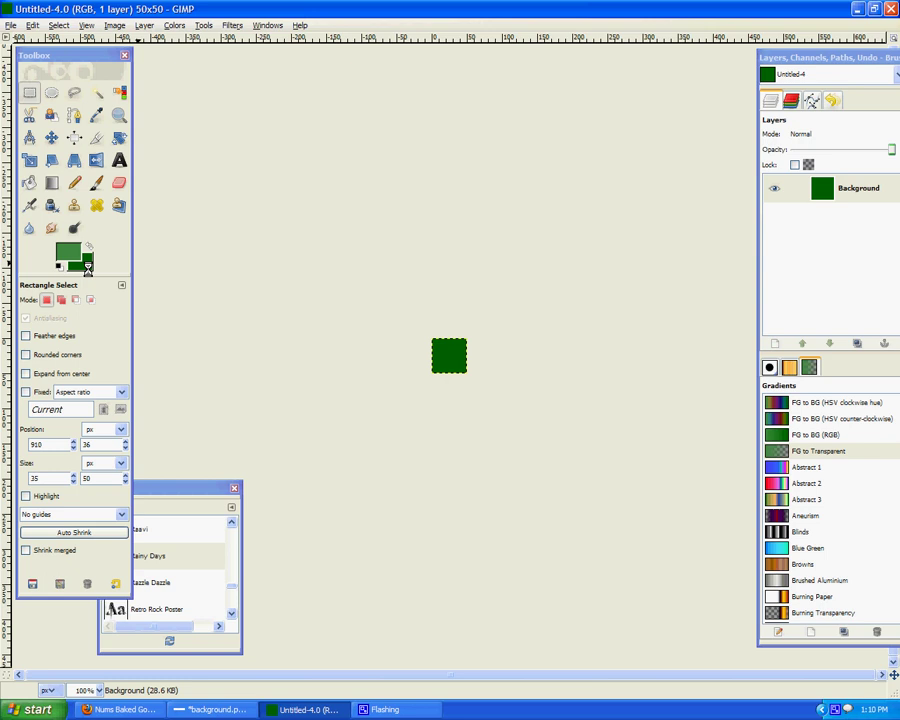
Set the background colour to white.
click(88, 268)
click(286, 262)
click(300, 316)
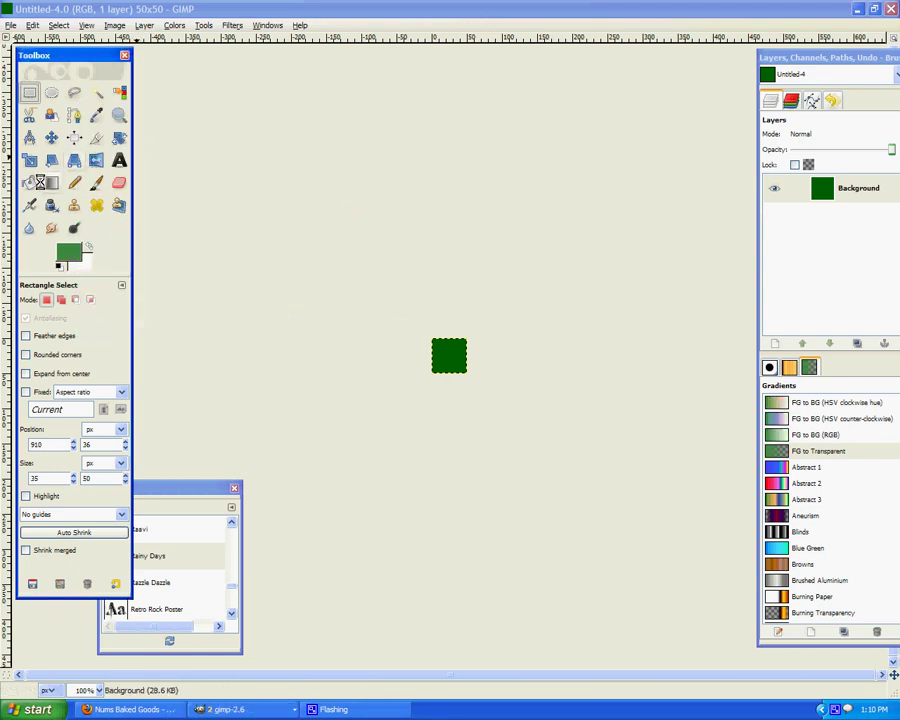
key(shift+b)
Fill the square white, zoom to 400%, and paste and anchor the copied green N.
click(88, 248)
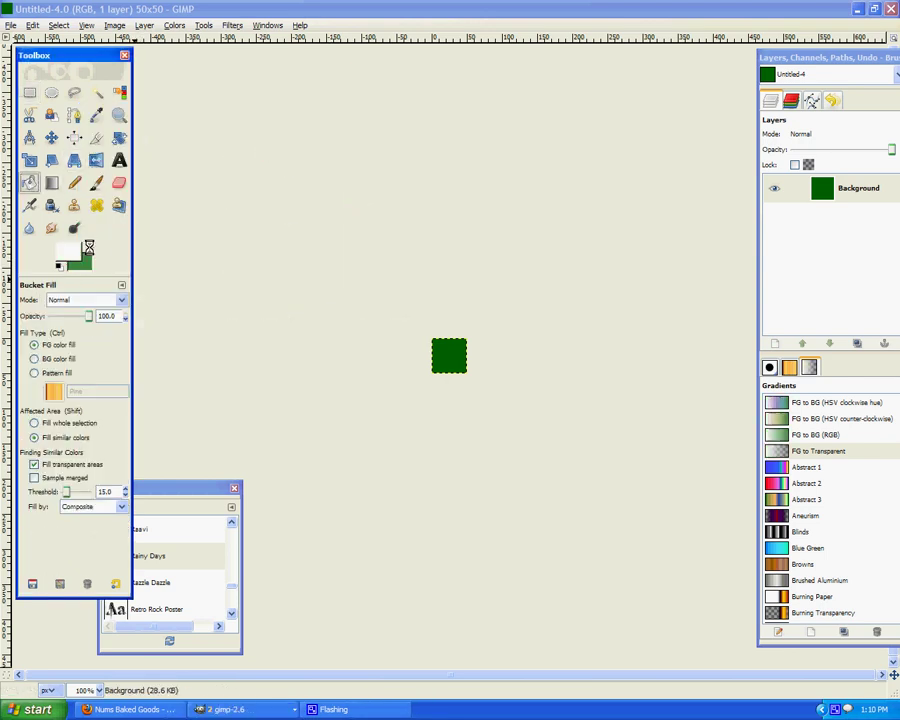
click(460, 350)
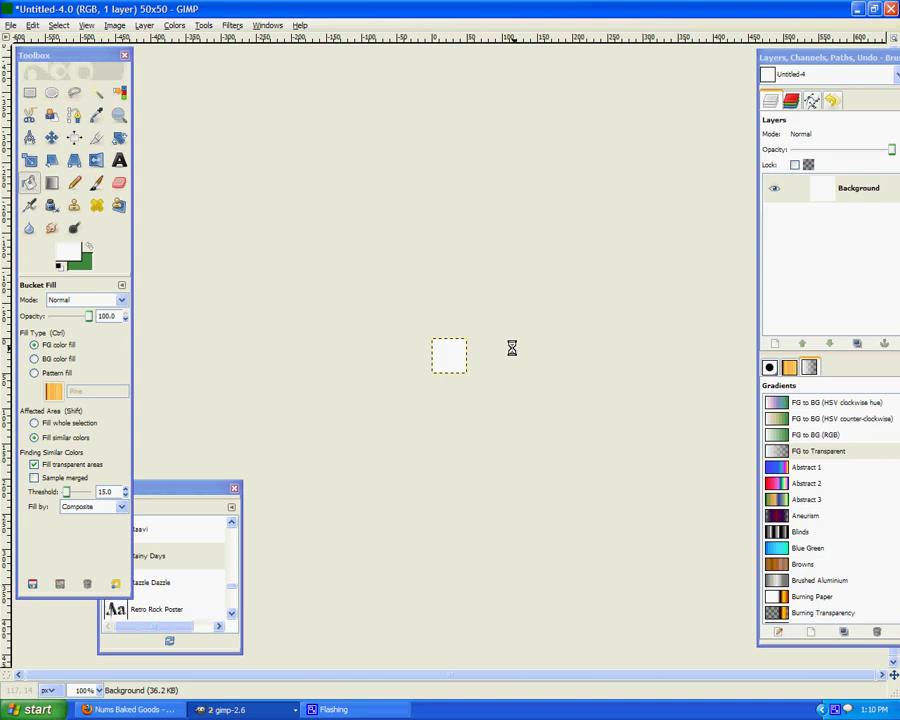
click(86, 690)
click(86, 593)
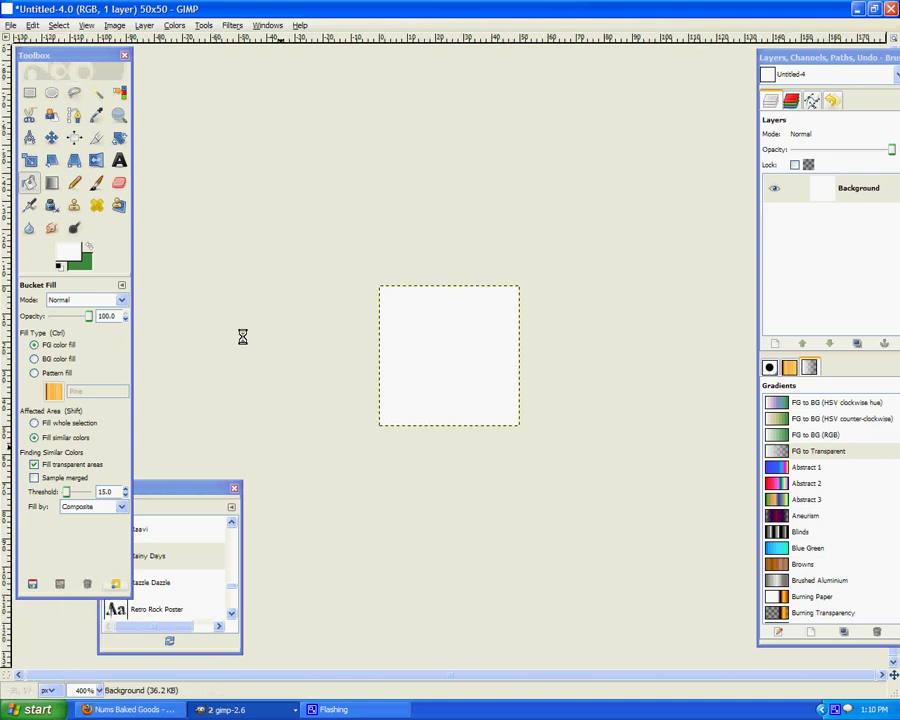
click(29, 92)
key(ctrl+v)
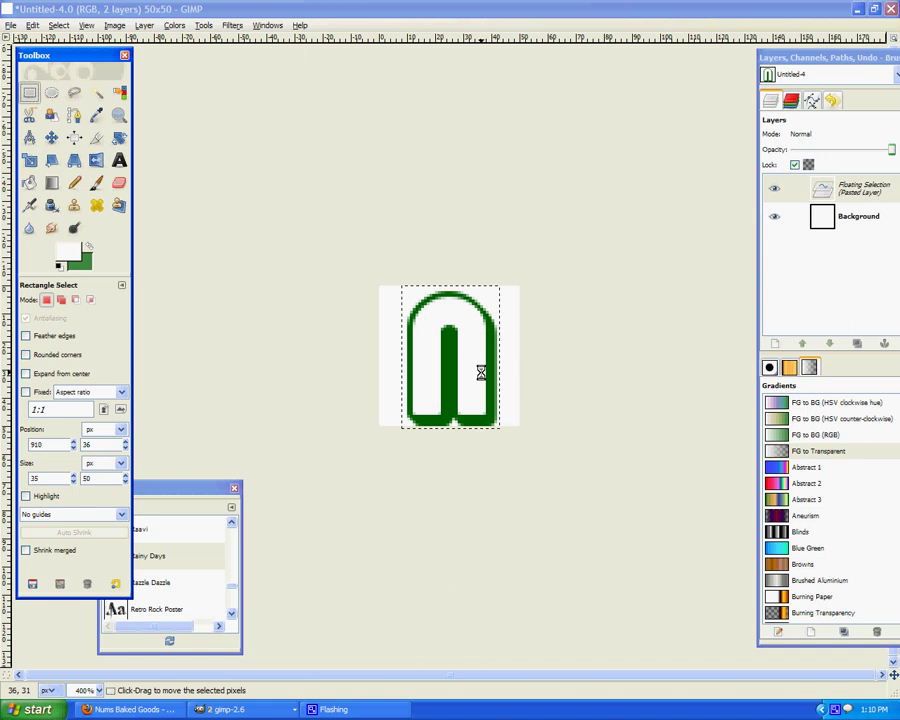
click(467, 468)
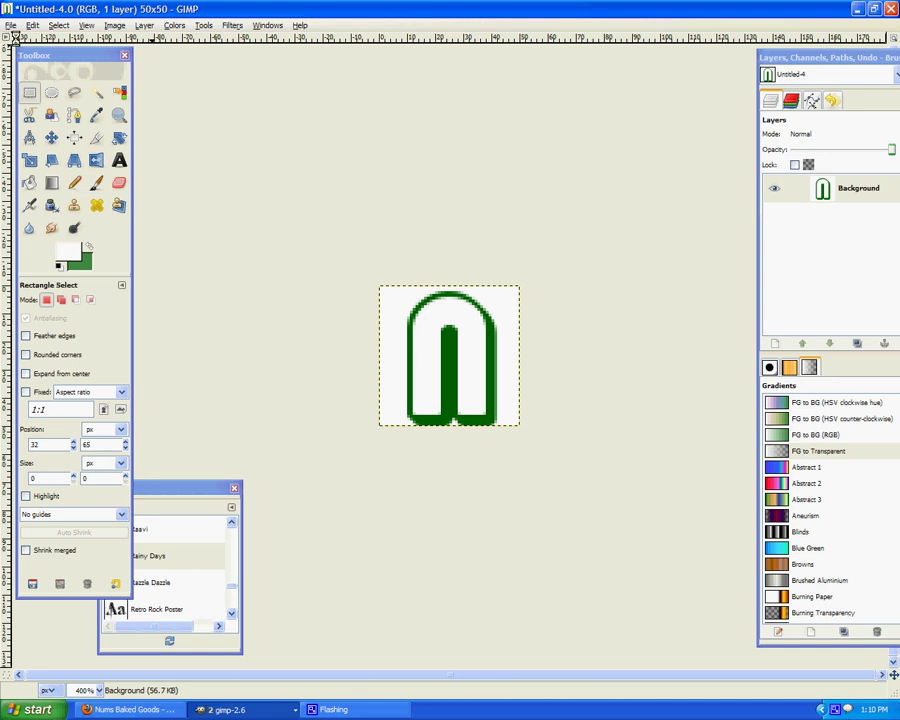
Select the whole canvas with corners rounded to radius 10.6, then invert to select only the corners.
click(30, 58)
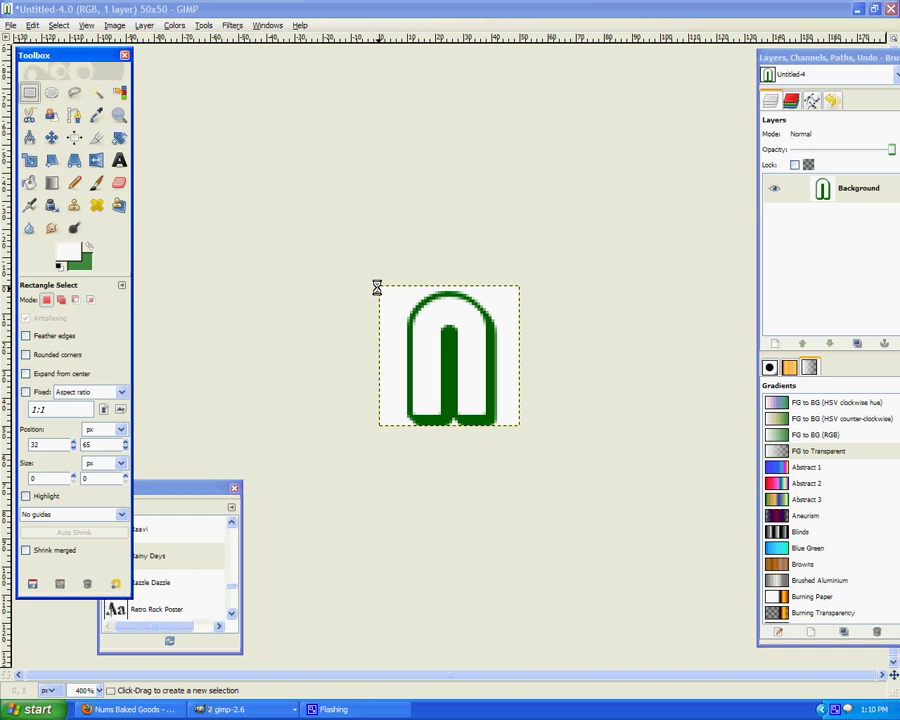
drag(377, 285, 518, 425)
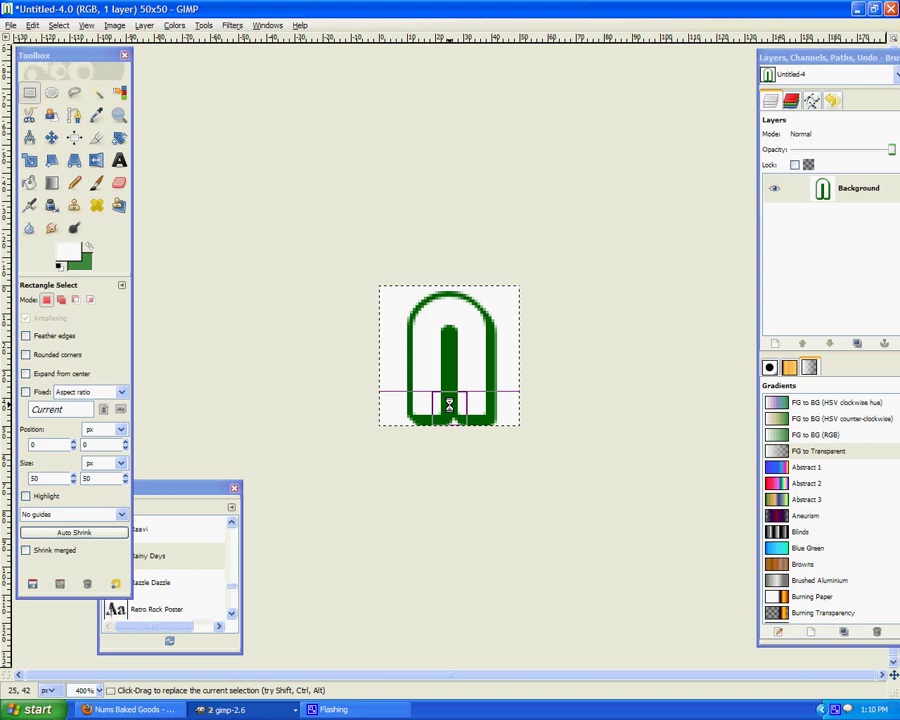
click(27, 354)
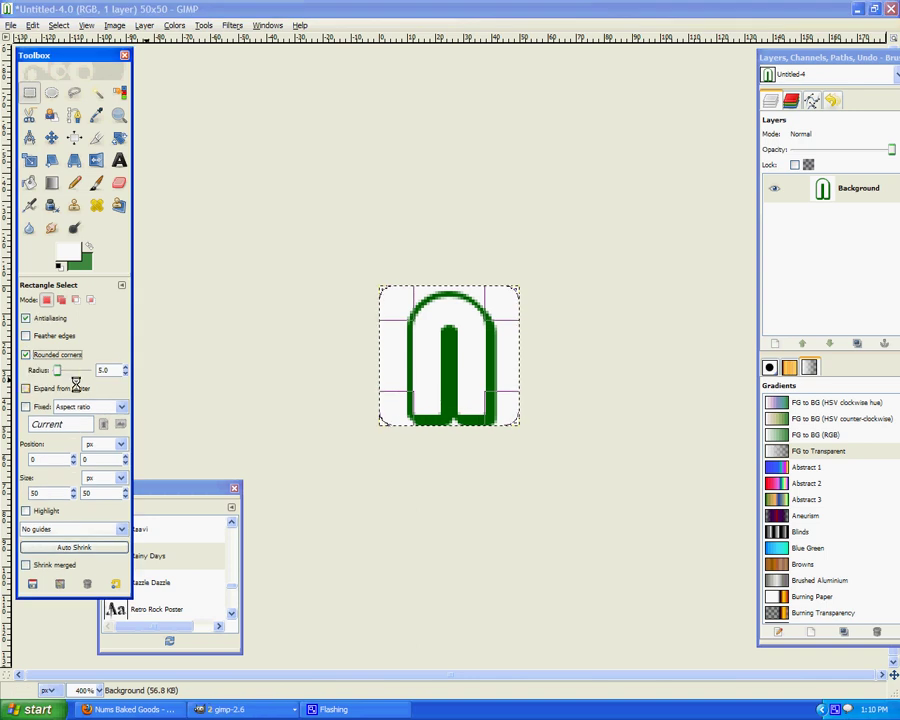
drag(57, 370, 59, 370)
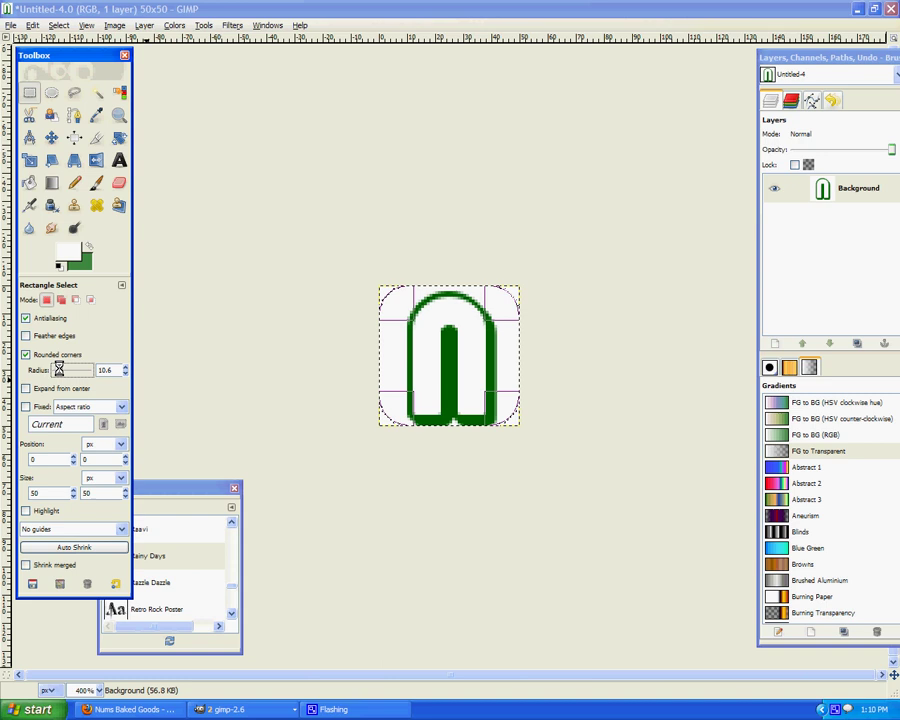
right_click(233, 326)
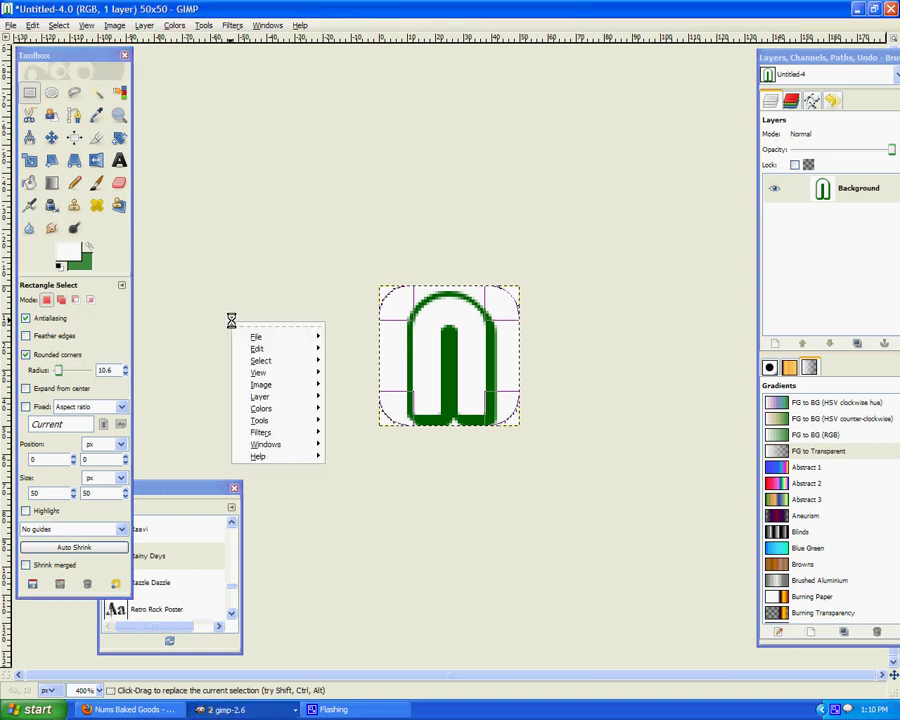
mouse_move(258, 345)
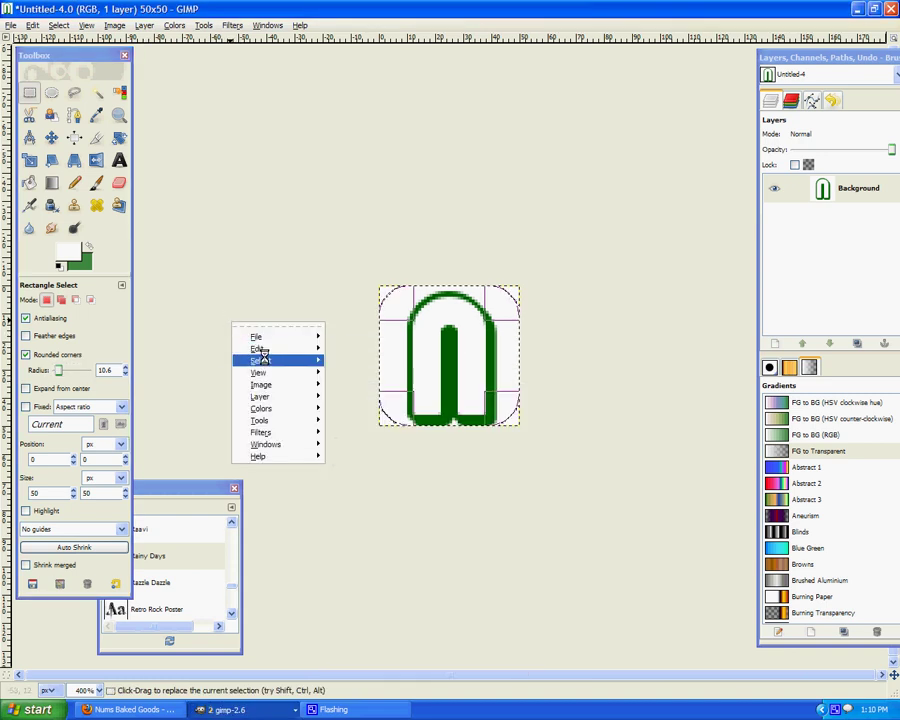
mouse_move(284, 360)
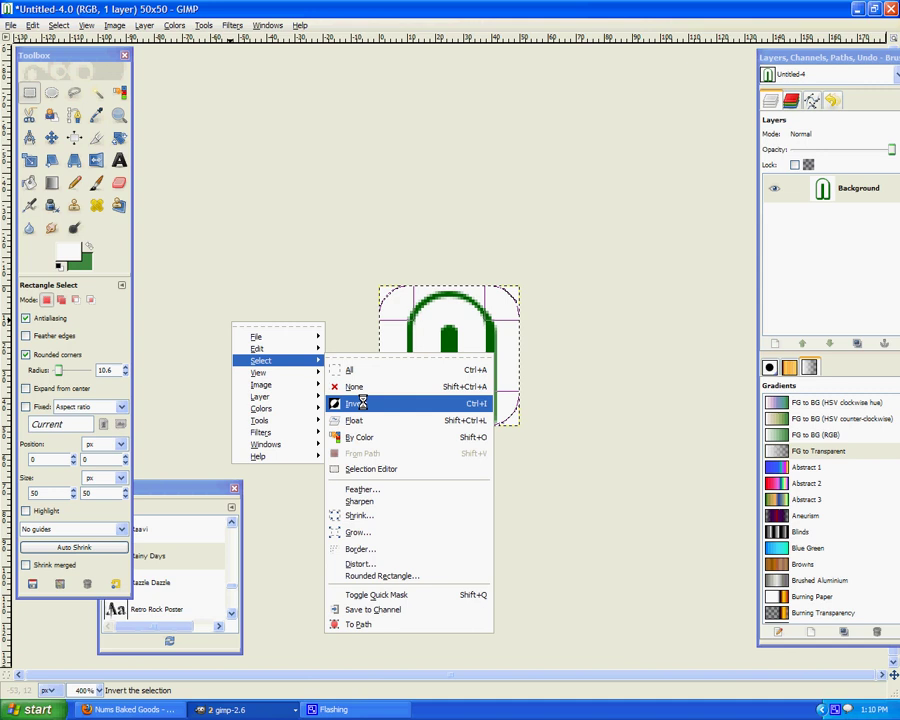
click(362, 402)
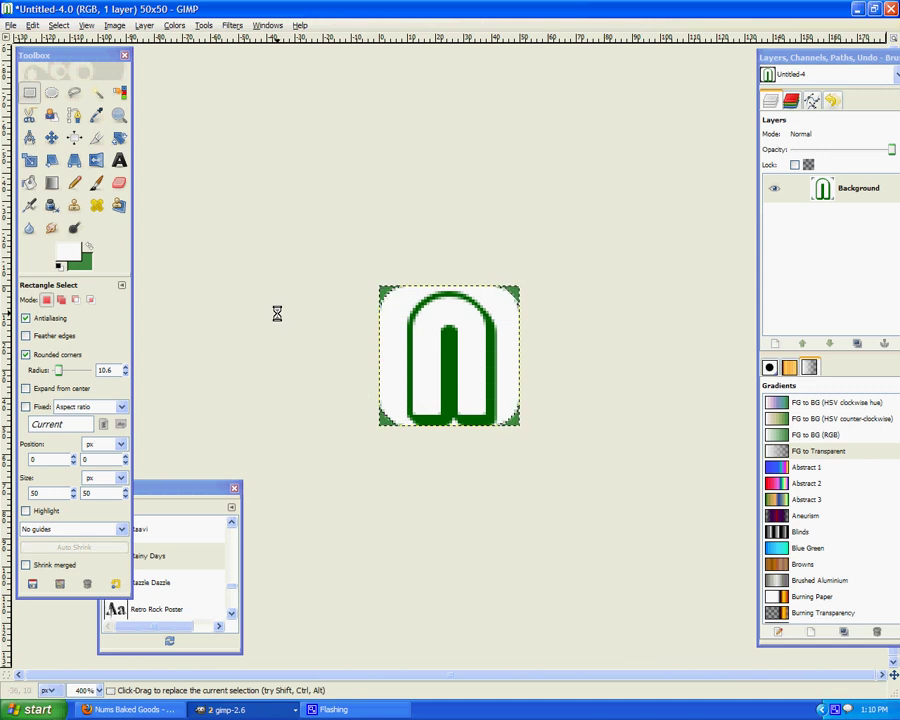
click(121, 183)
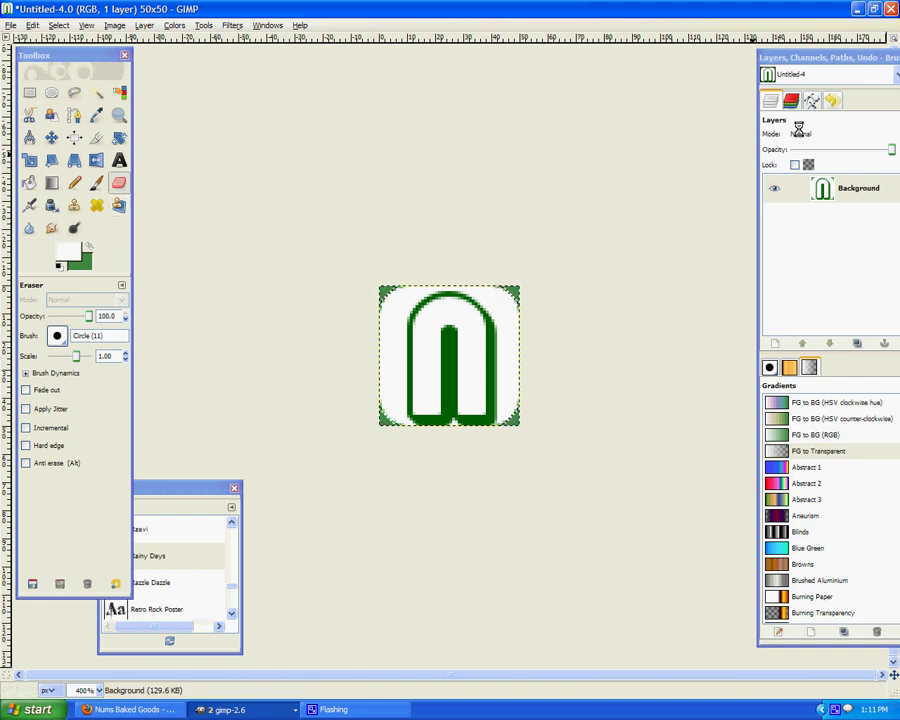
Add an alpha channel to the Background layer and erase all four green corners to transparency.
scroll(776, 97, down, 3)
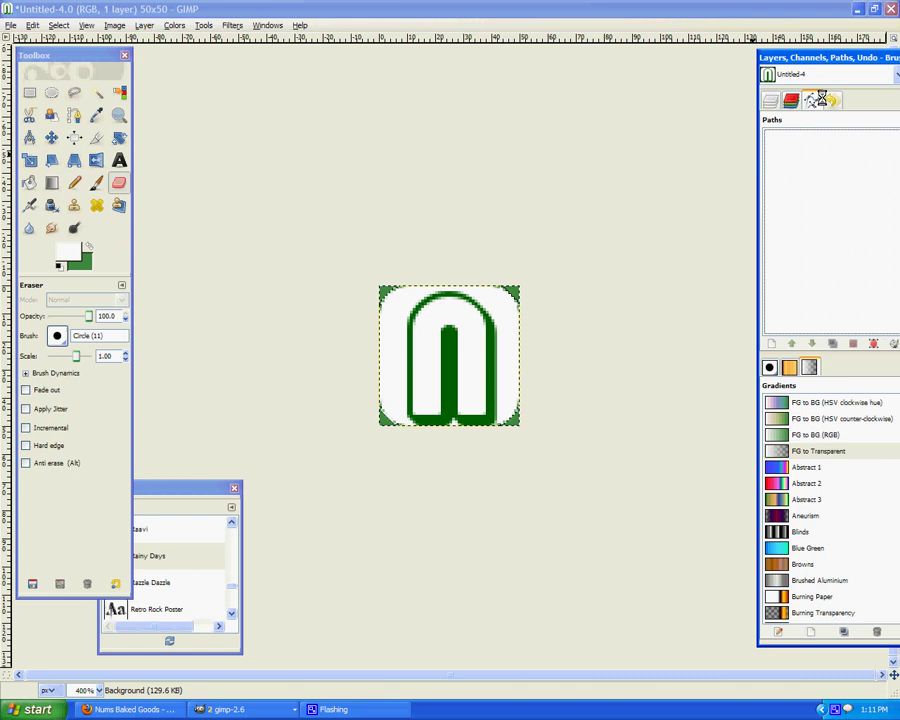
click(776, 97)
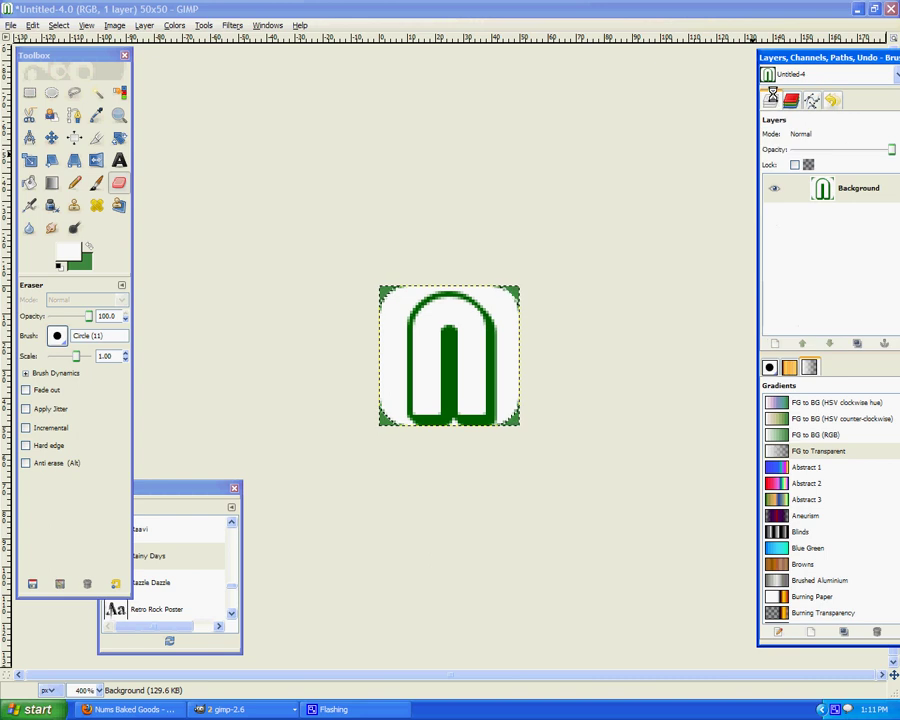
right_click(774, 222)
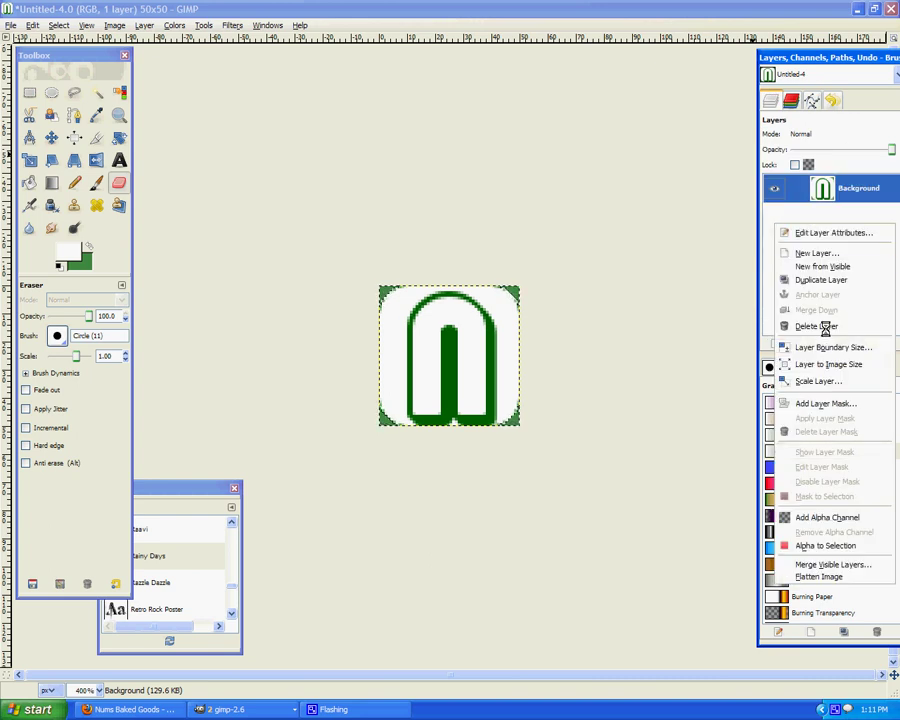
click(795, 517)
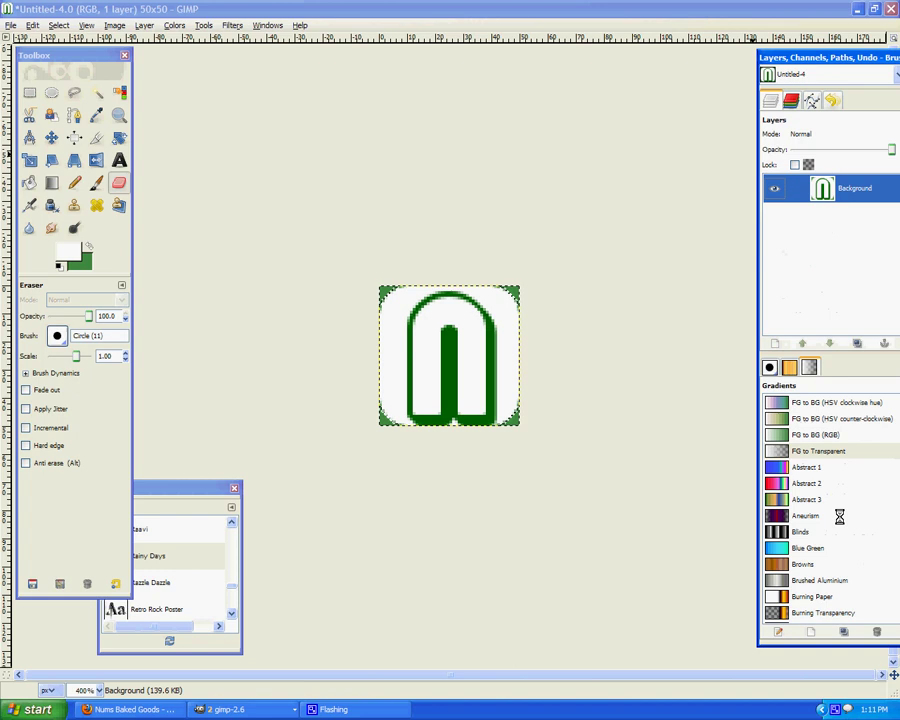
click(513, 293)
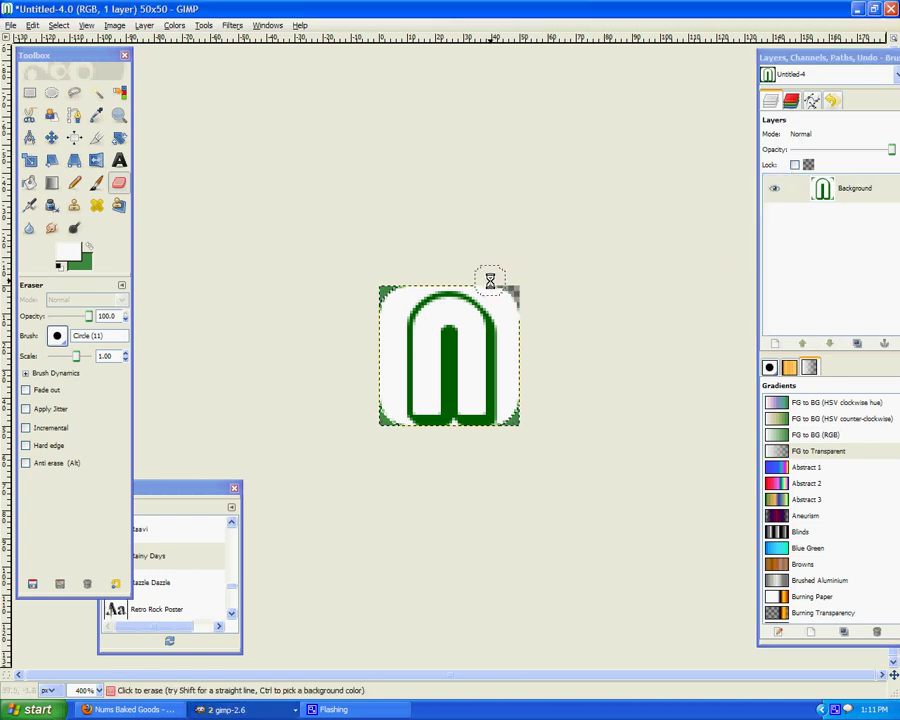
click(510, 422)
click(390, 420)
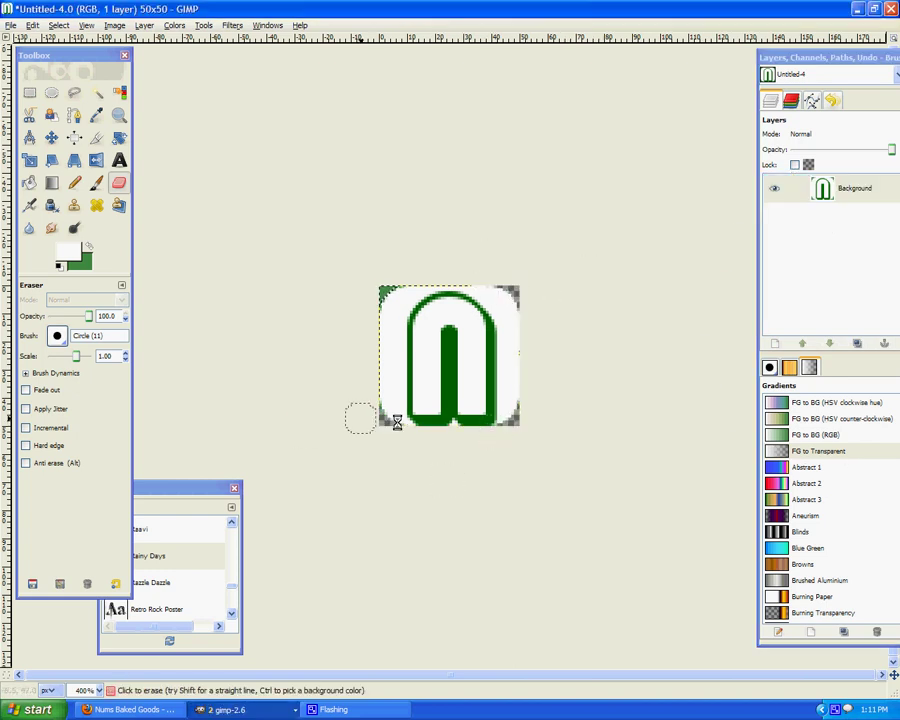
click(386, 292)
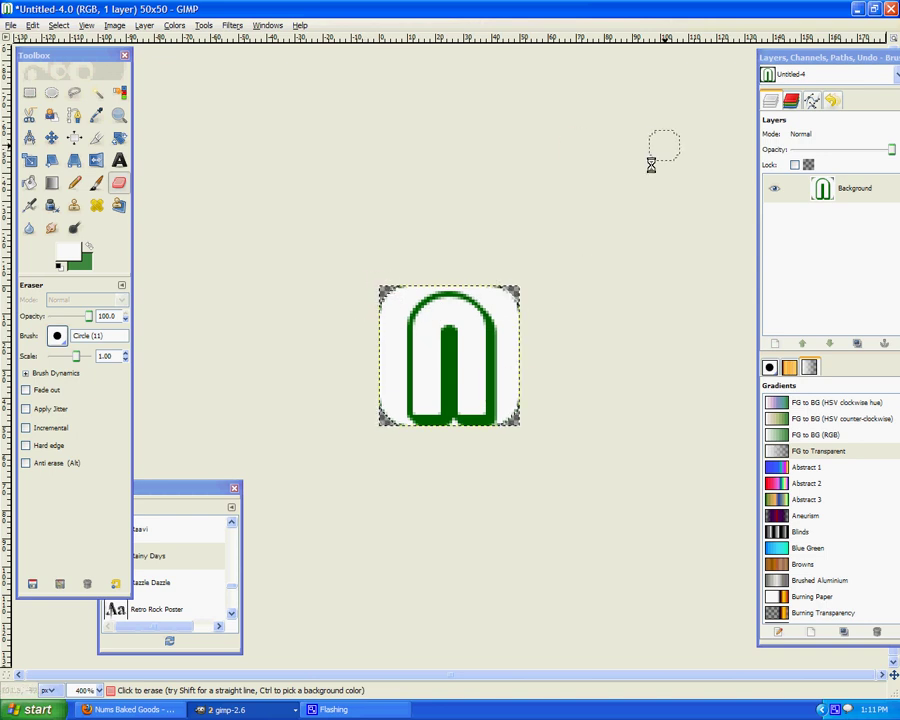
click(29, 92)
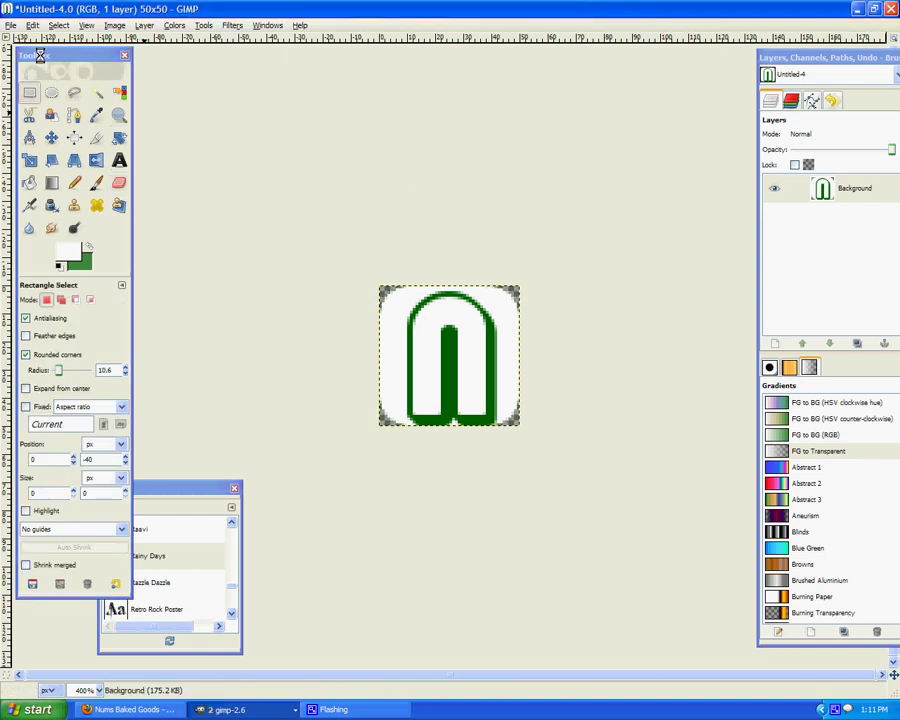
Save the icon as favicon.ico on the Desktop in 32 bpp, 8-bit alpha format.
click(10, 24)
click(40, 150)
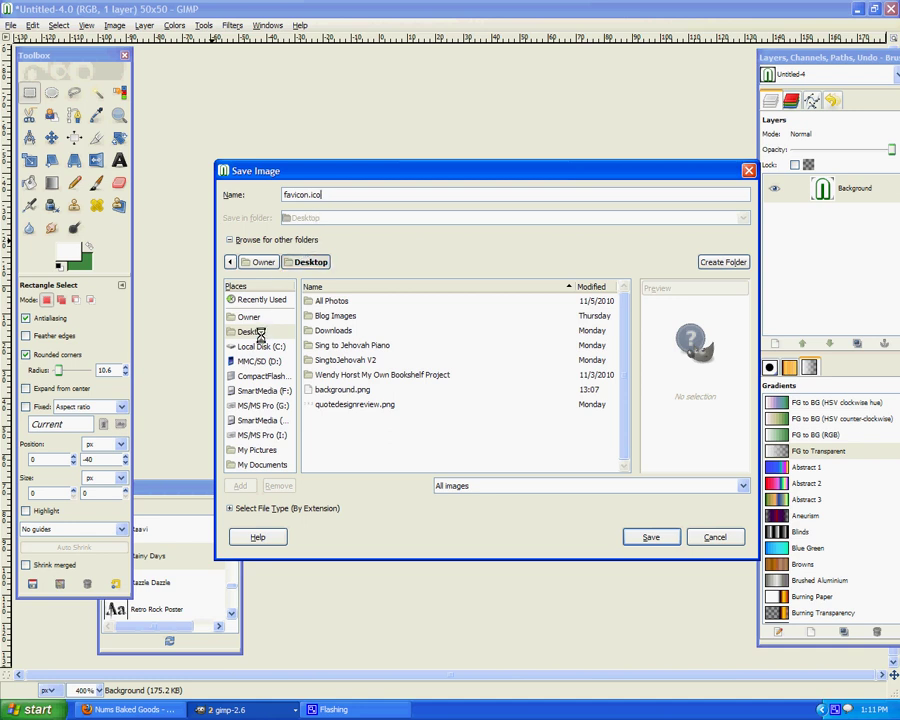
click(258, 333)
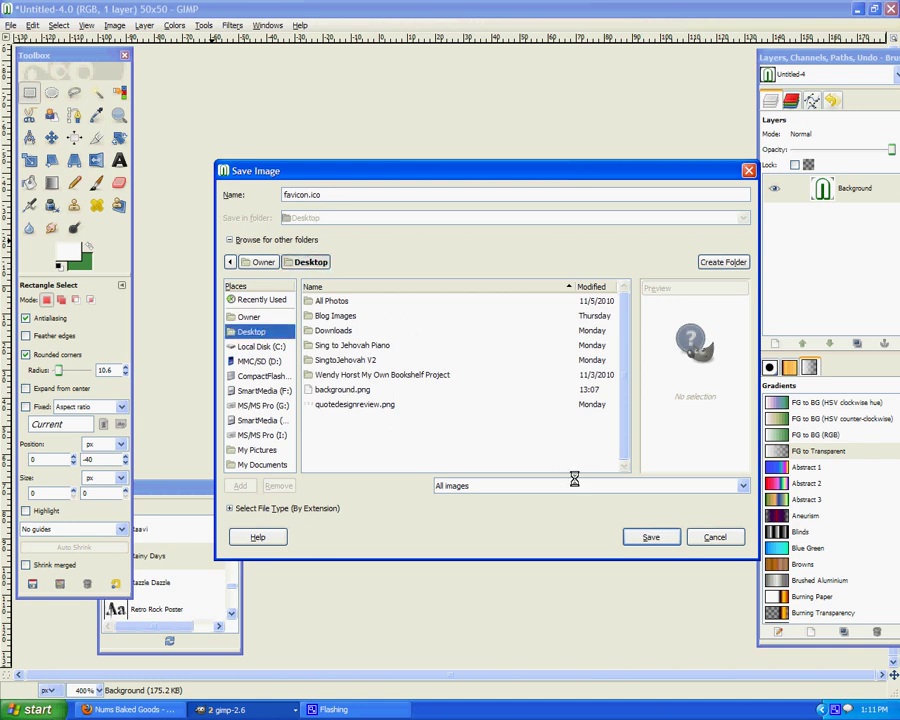
click(650, 537)
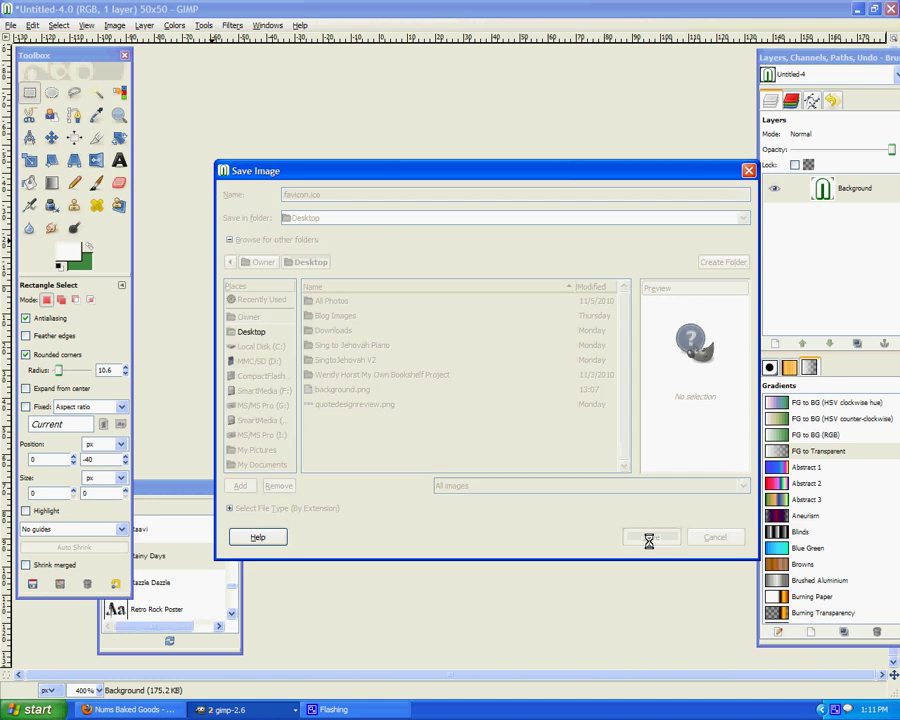
click(246, 197)
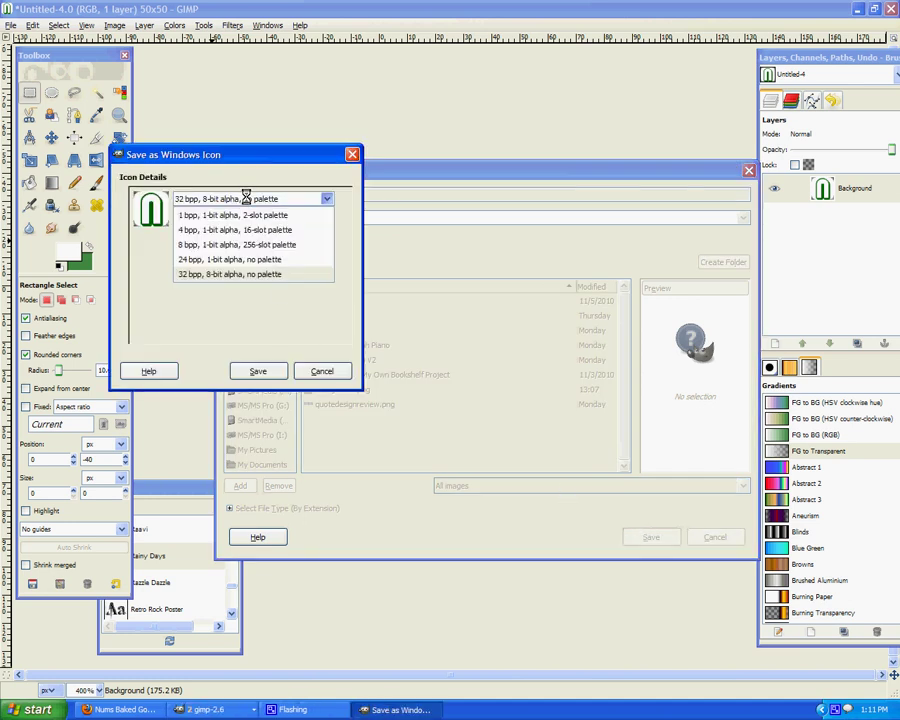
click(222, 275)
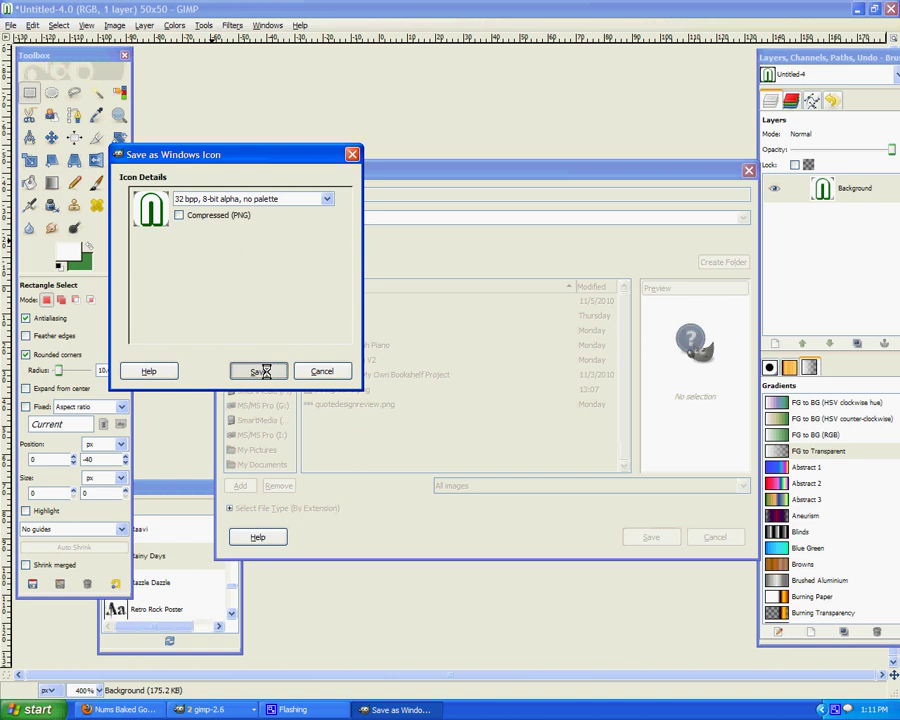
click(262, 371)
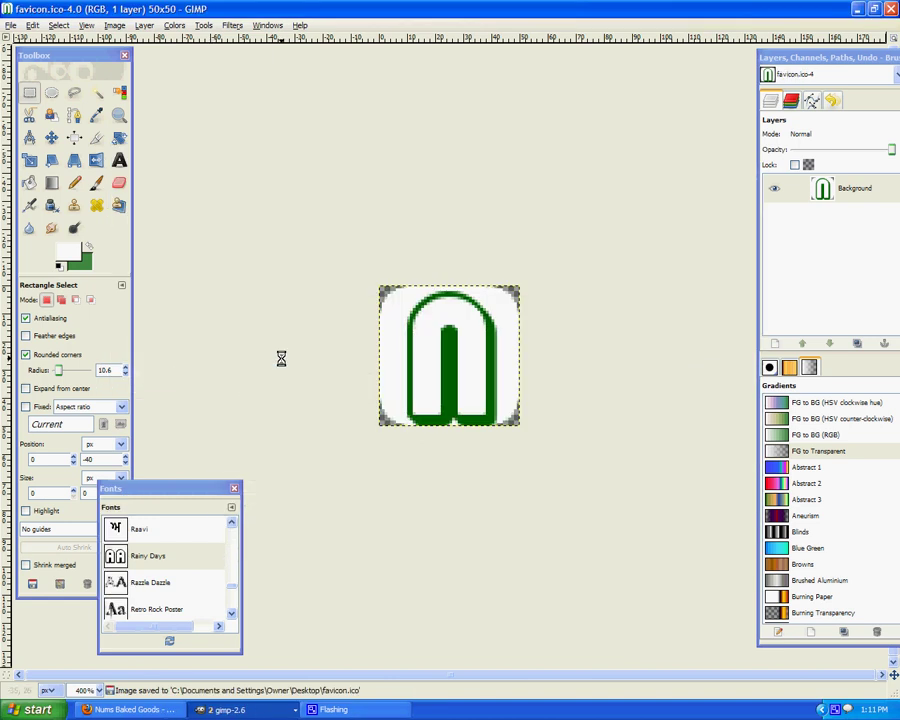
In Firefox, choose Manage site from More actions after dismissing the news pop-up.
click(130, 709)
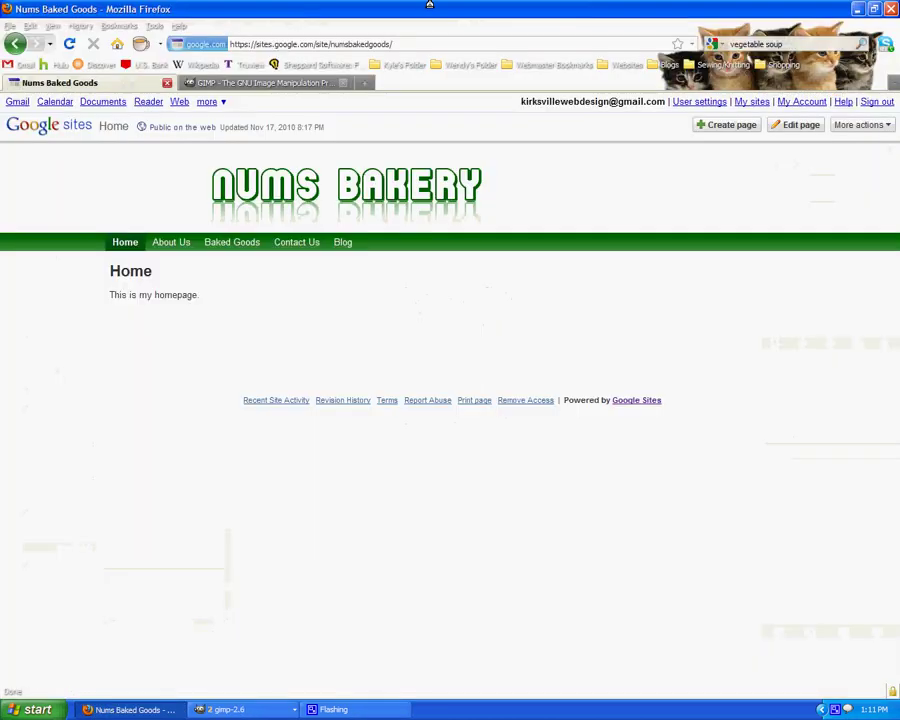
click(857, 125)
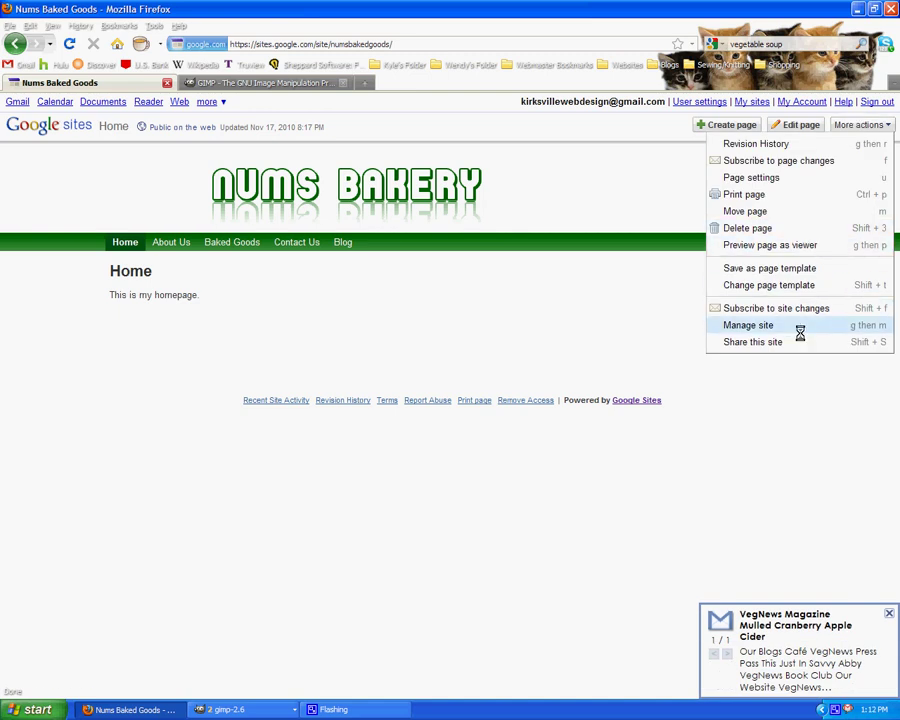
click(881, 612)
click(858, 124)
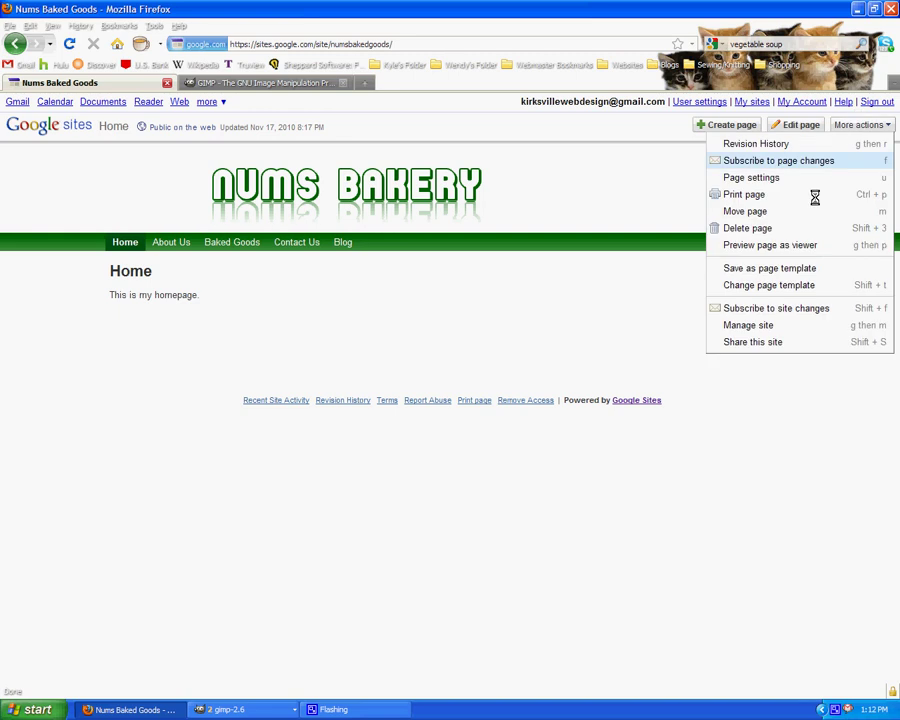
click(776, 325)
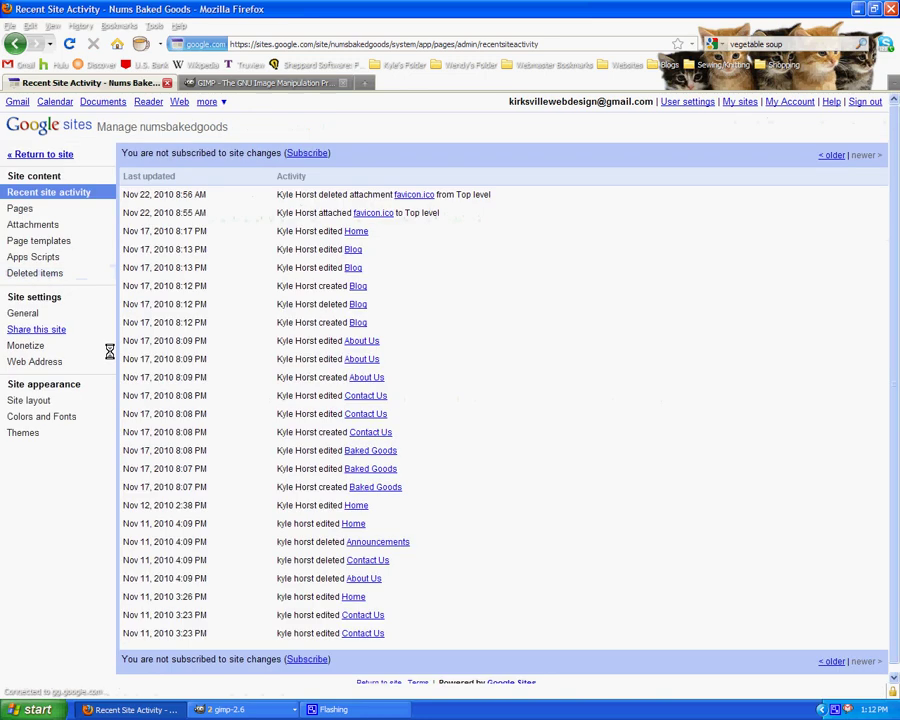
Upload favicon.ico from the Desktop to the top level of Attachments, then return to the site.
click(45, 224)
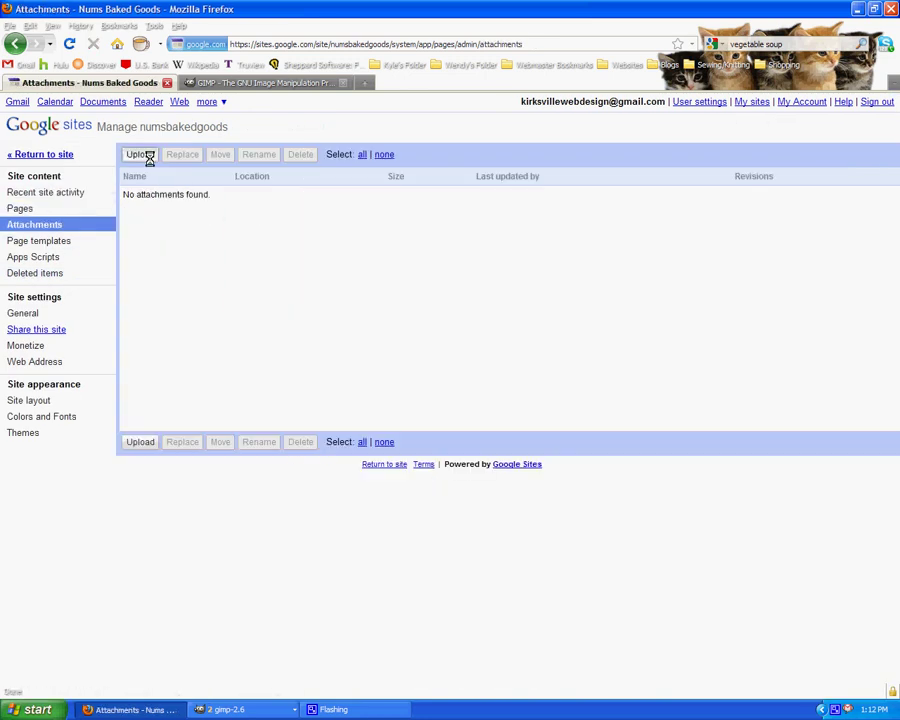
click(145, 155)
click(459, 372)
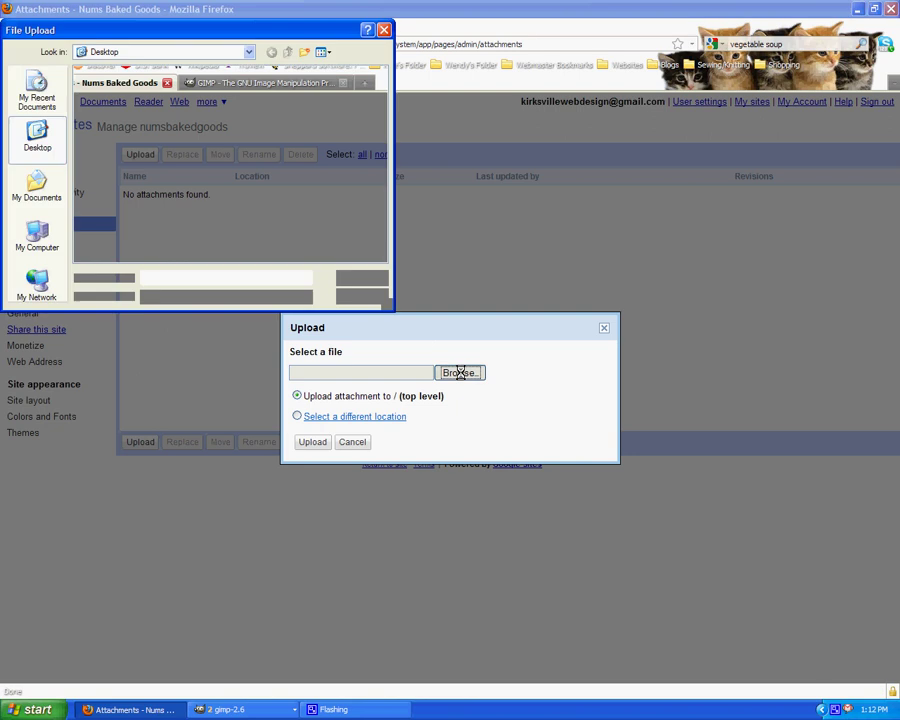
click(245, 96)
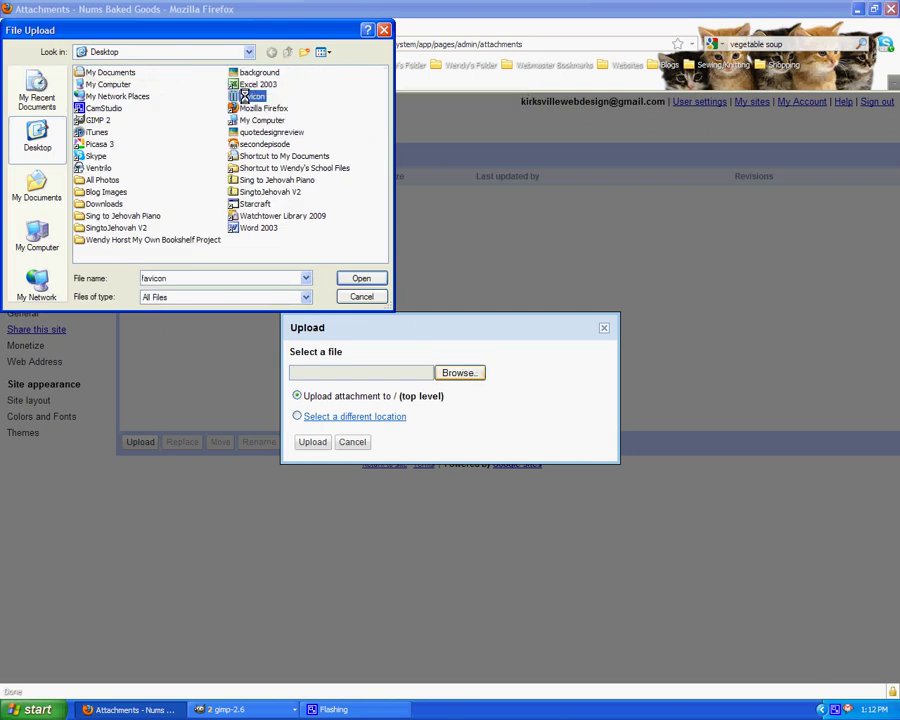
click(357, 278)
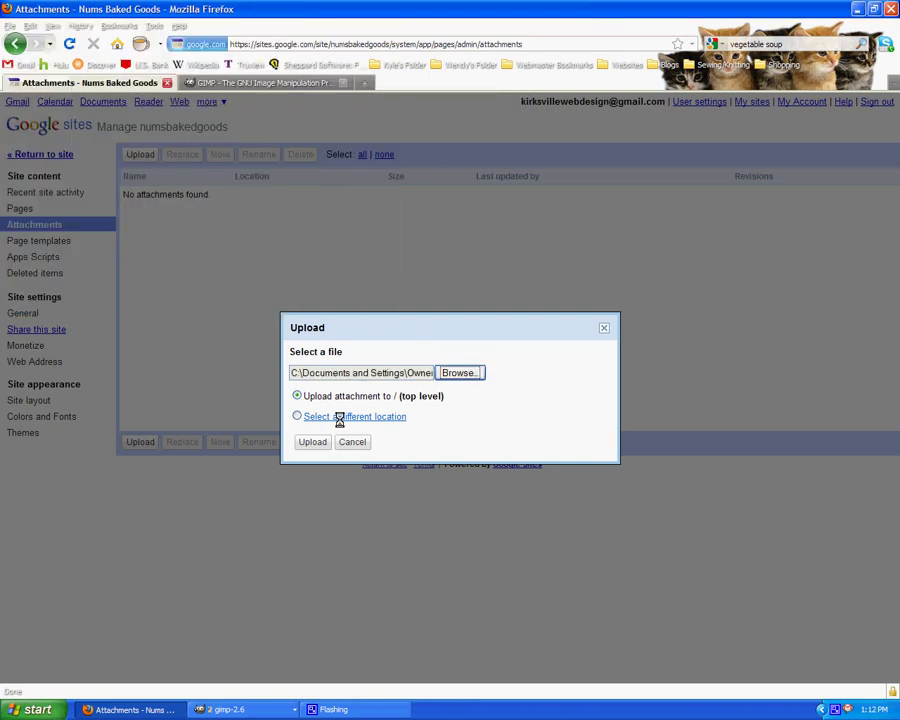
click(314, 441)
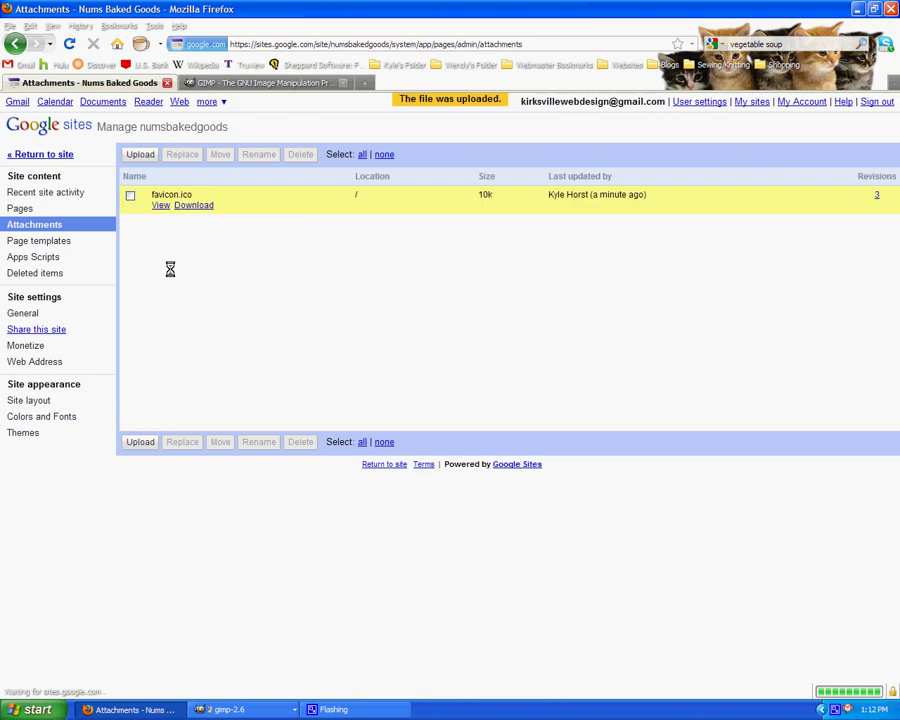
click(52, 156)
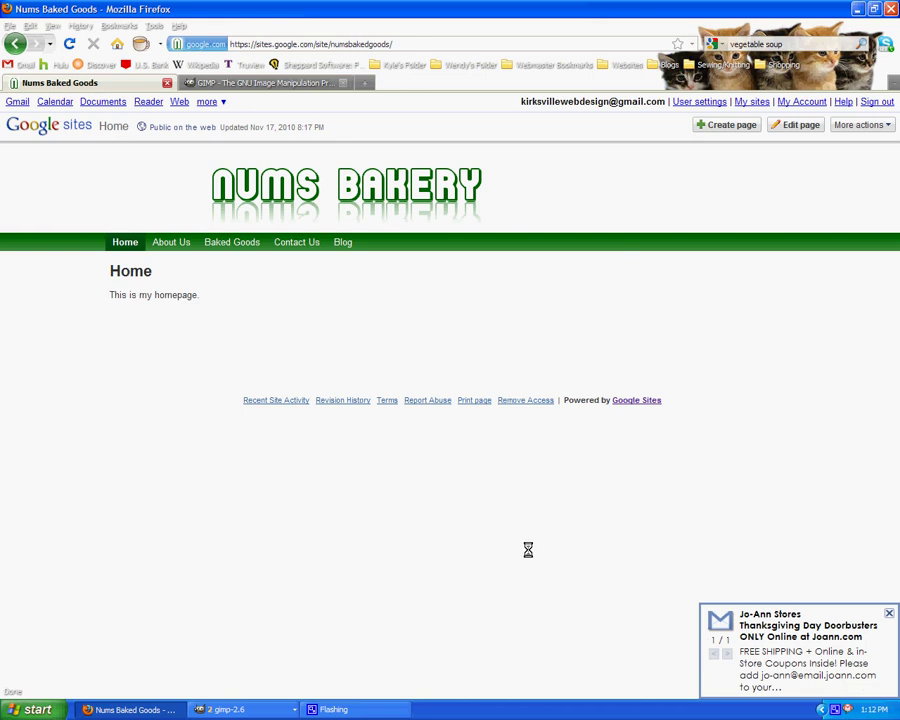
Dismiss the email notification and briefly check the list of open GIMP windows.
click(887, 612)
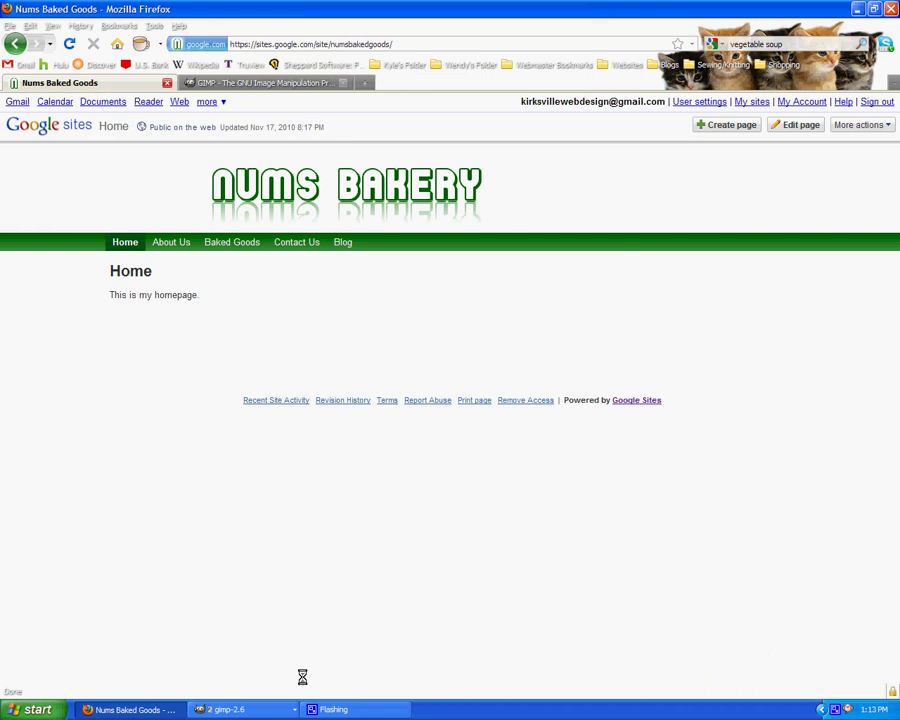
click(256, 710)
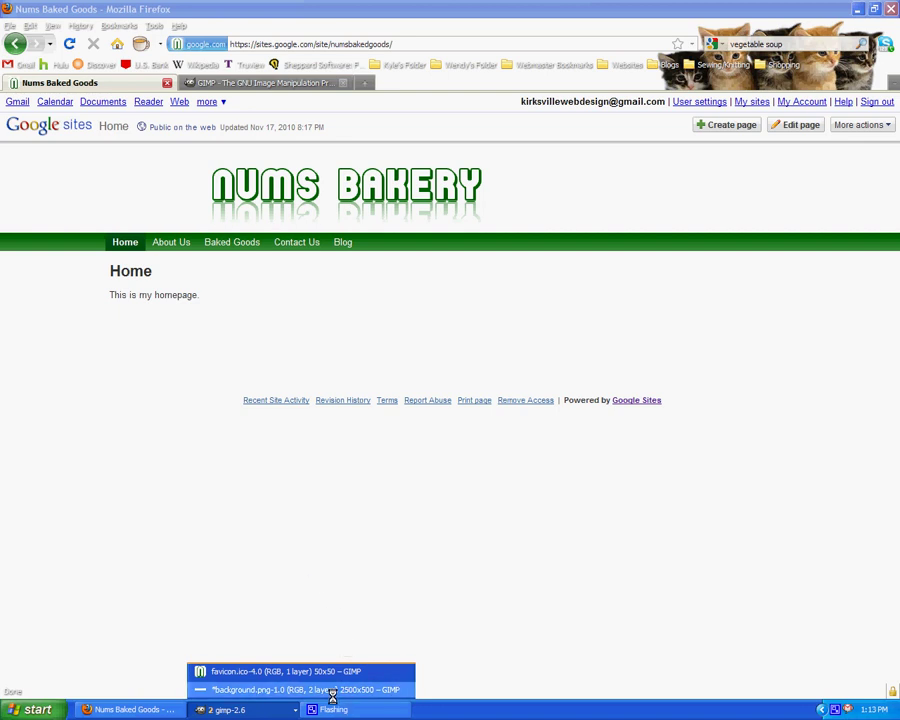
click(257, 578)
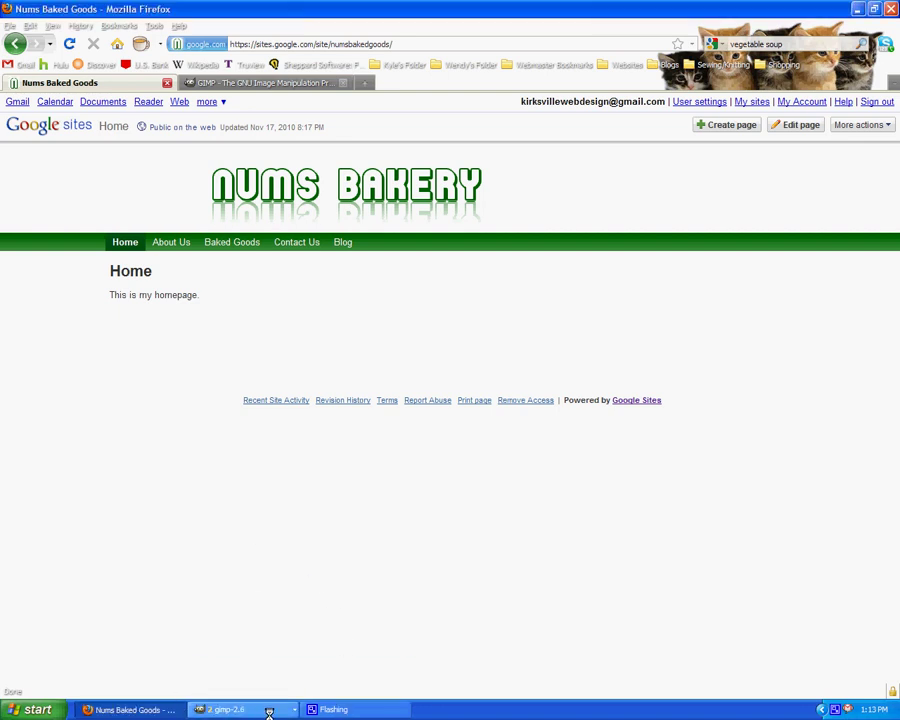